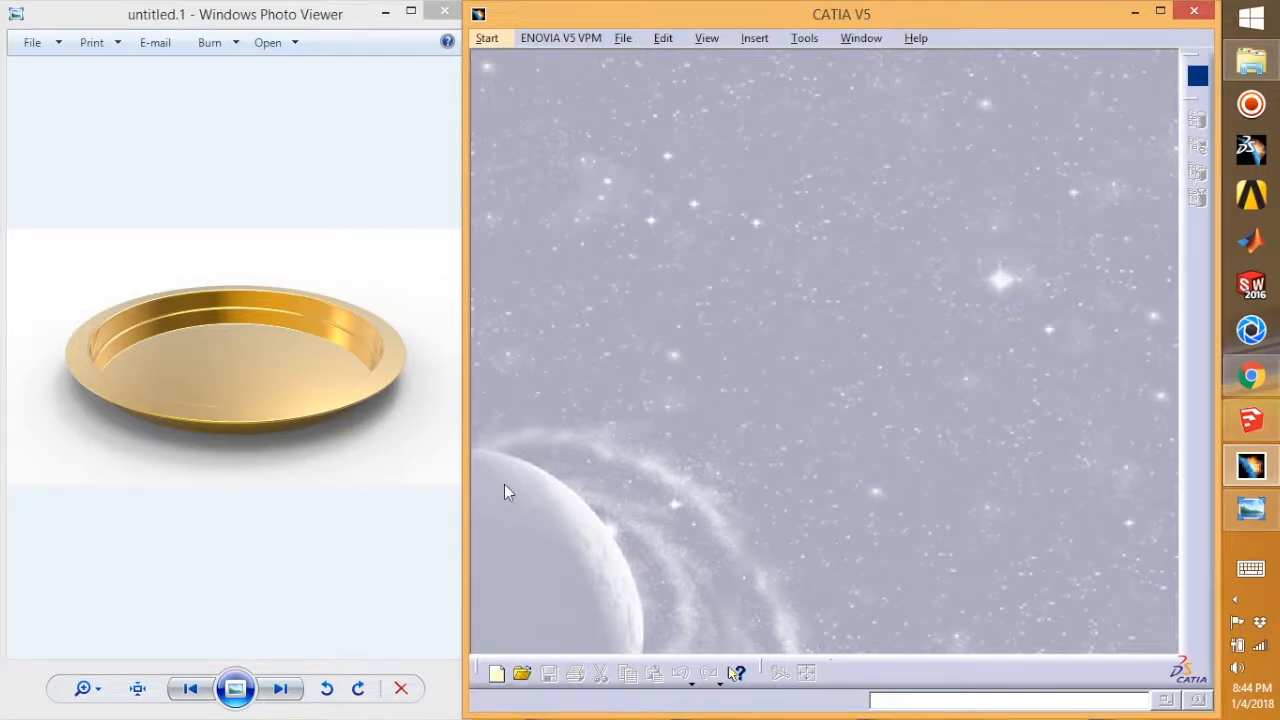
Step: Create a new mechanical design part named Part1 with hybrid design enabled
left_click(487, 40)
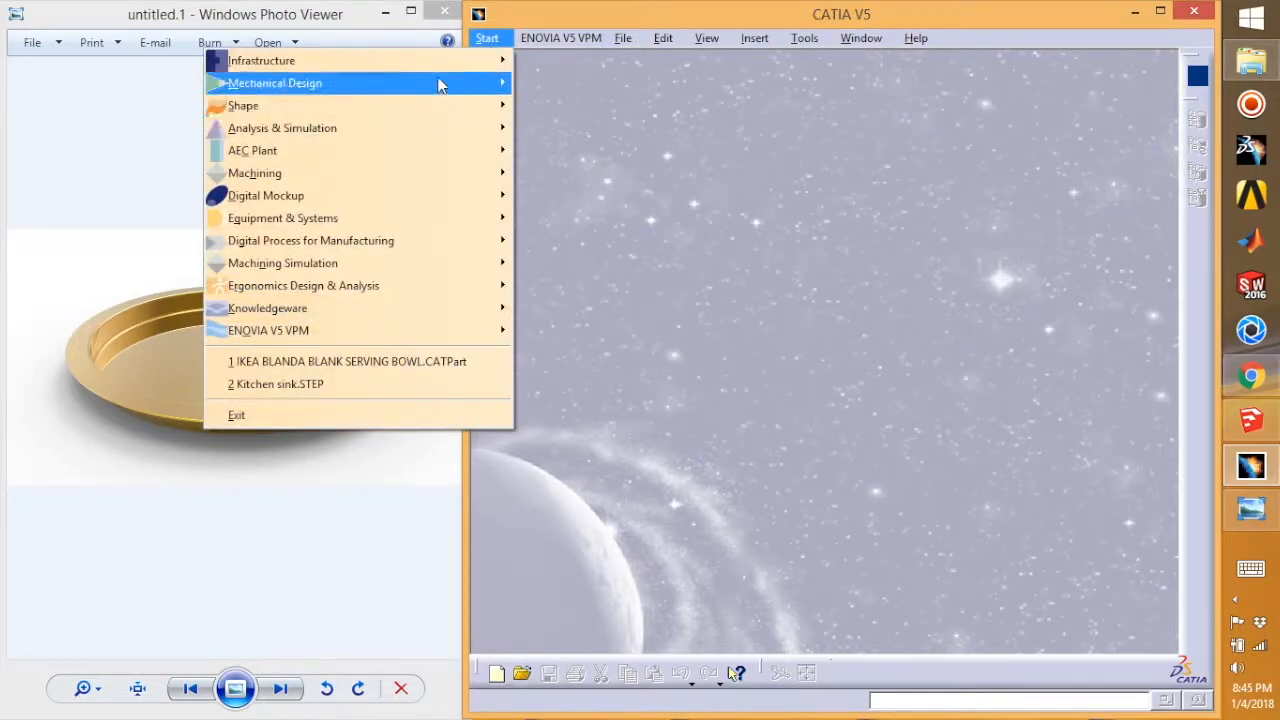
mouse_move(440, 84)
left_click(556, 83)
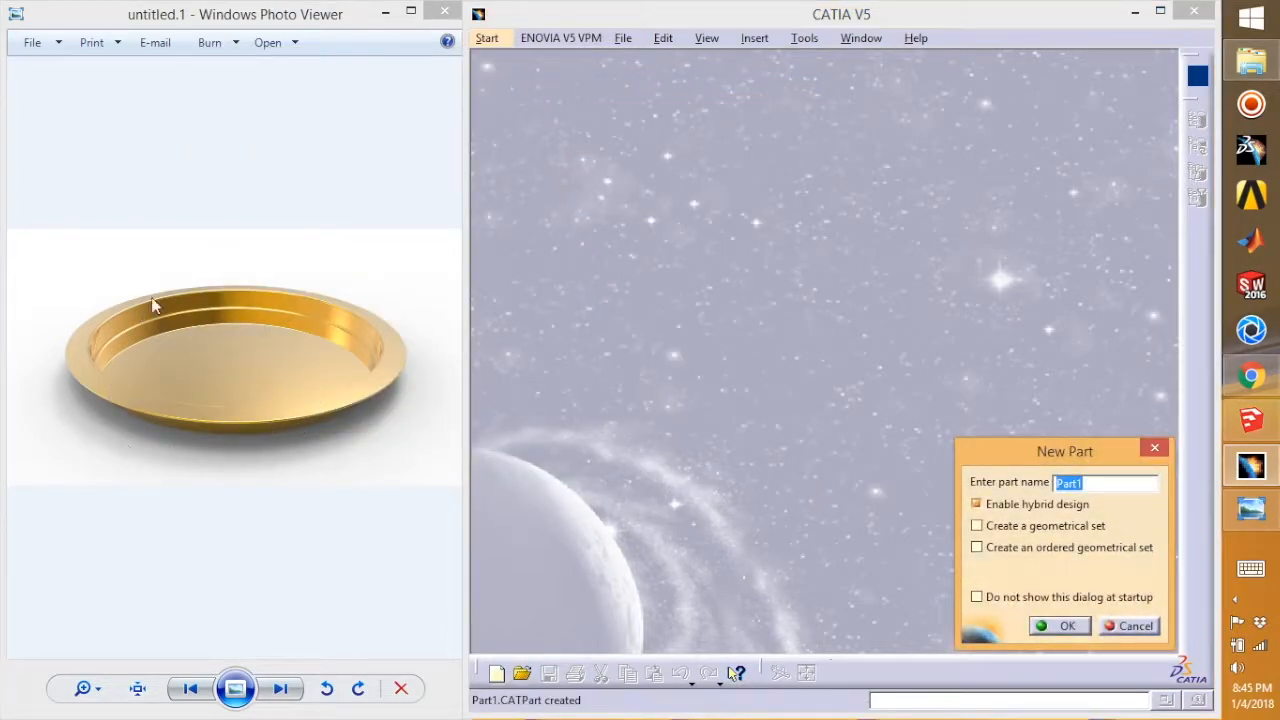
left_click(1068, 626)
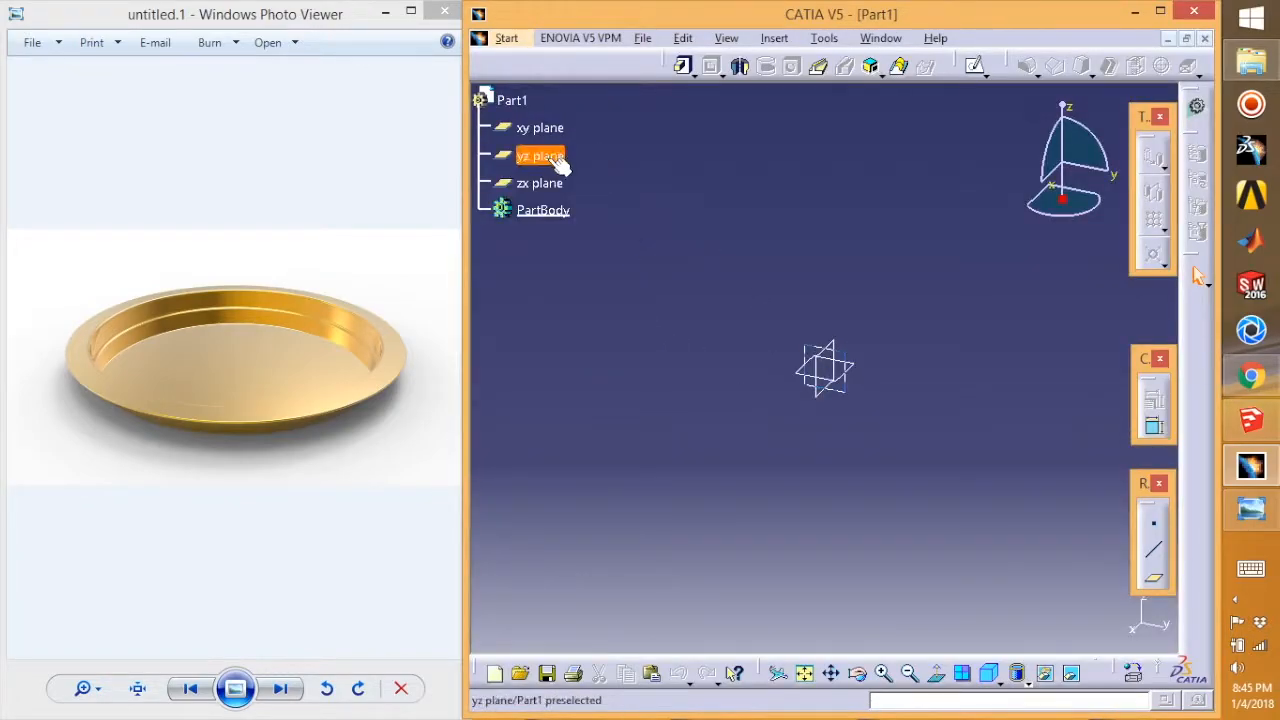
Step: Open a new sketch on the yz plane
left_click(560, 160)
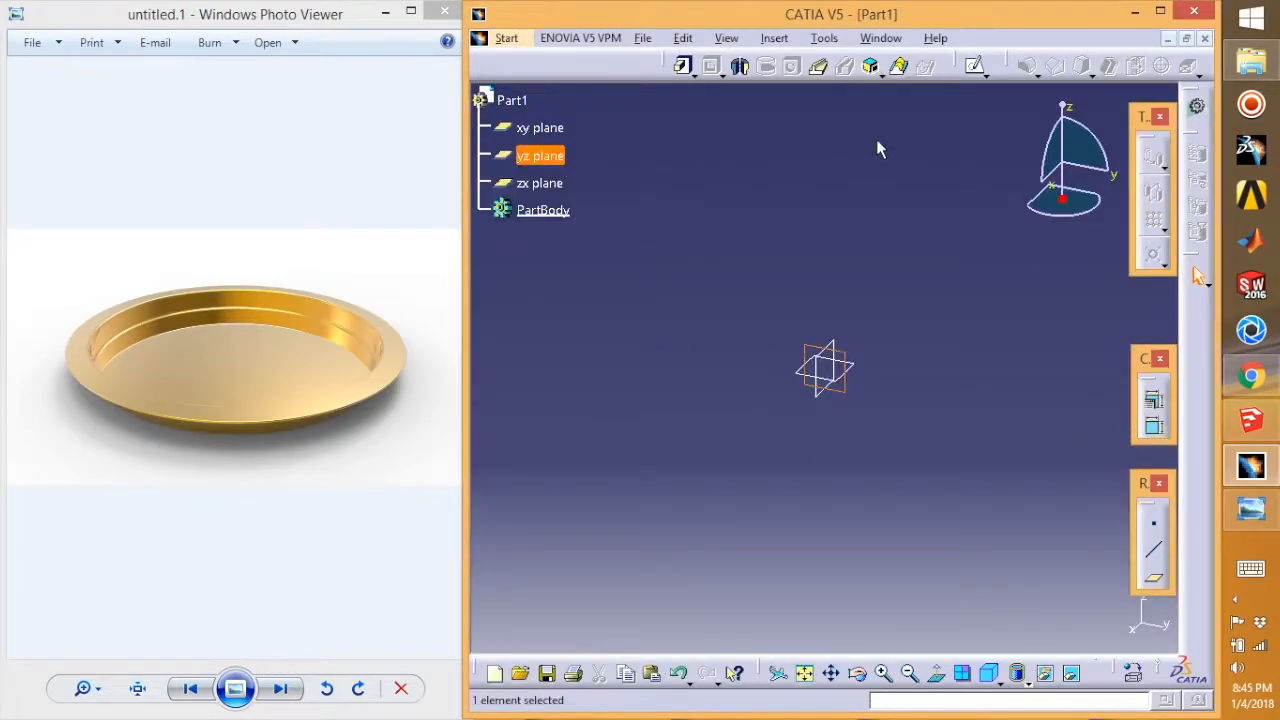
left_click(976, 68)
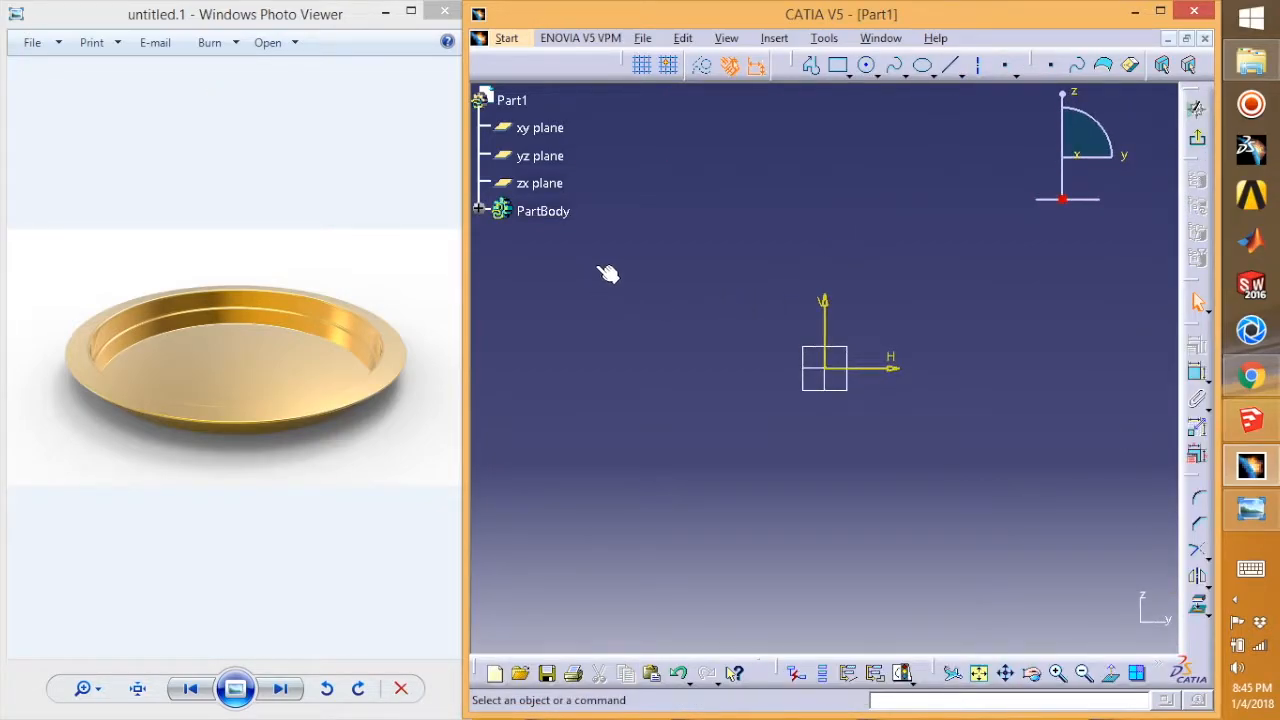
middle_click_drag(923, 306, 866, 291)
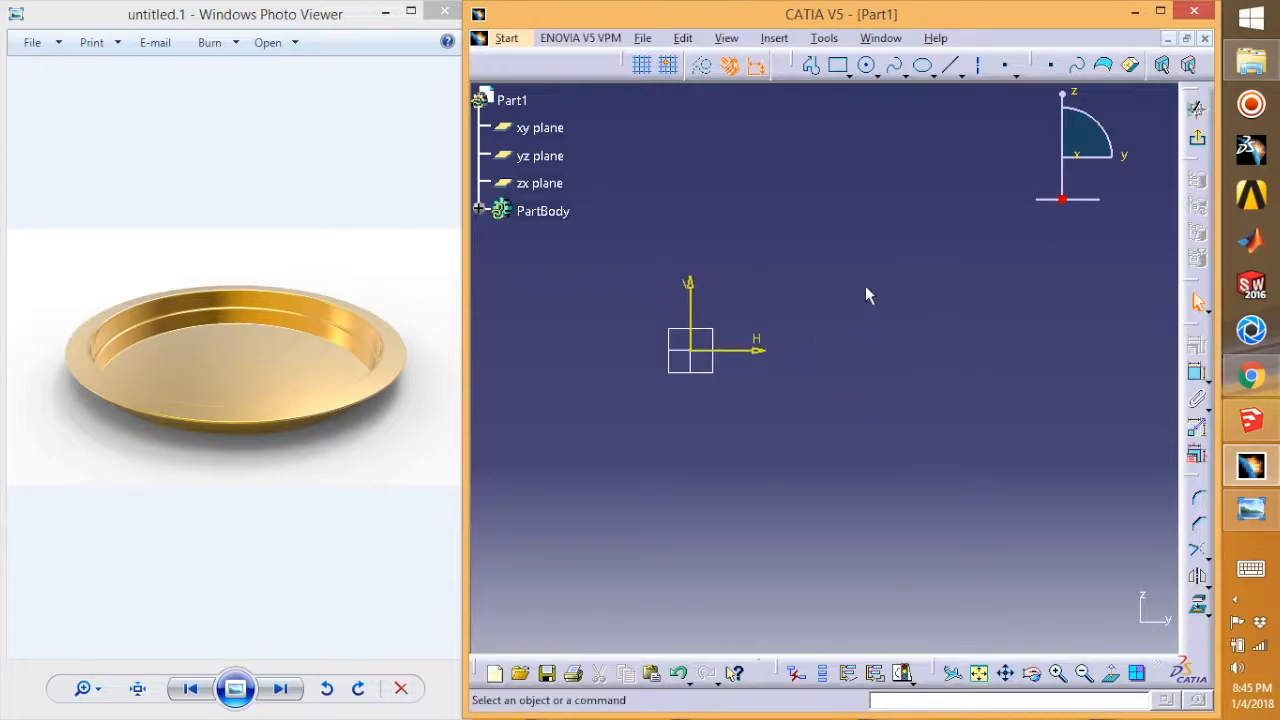
Step: Sketch a closed stepped tray half-profile from the origin, with a base about 97 mm long and a rim reaching about 129 mm out
left_click(812, 66)
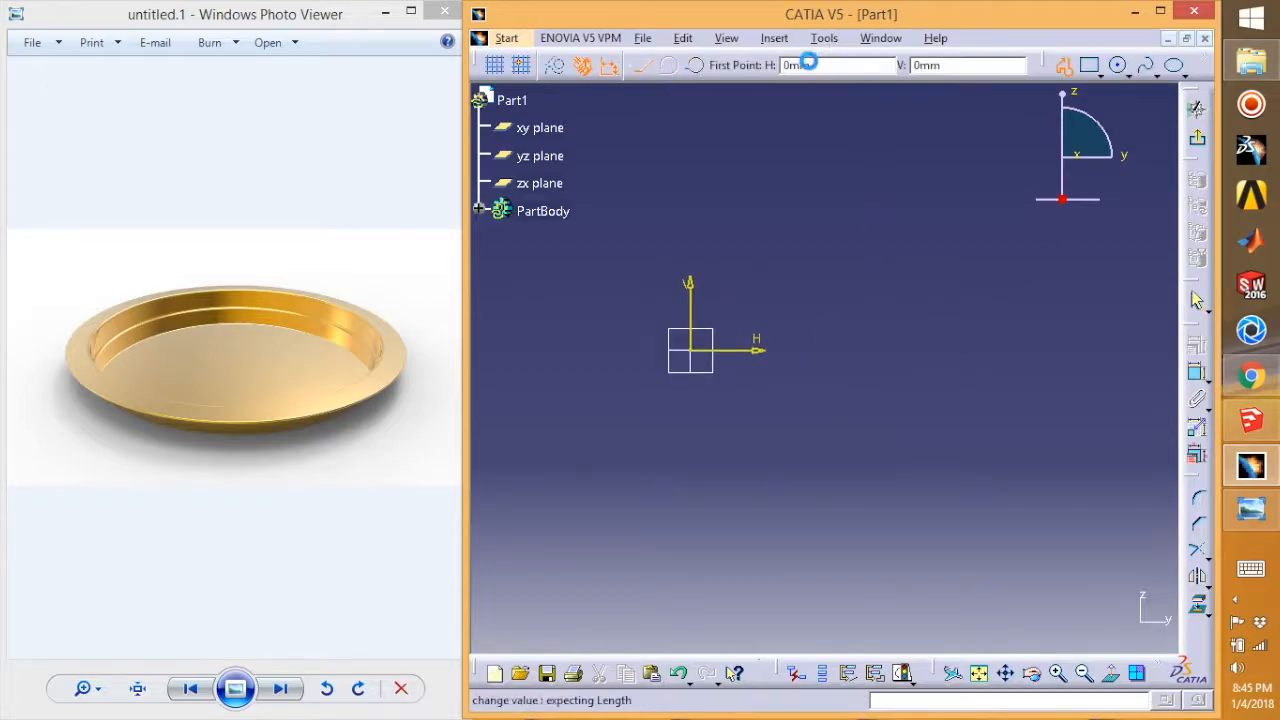
left_click(692, 350)
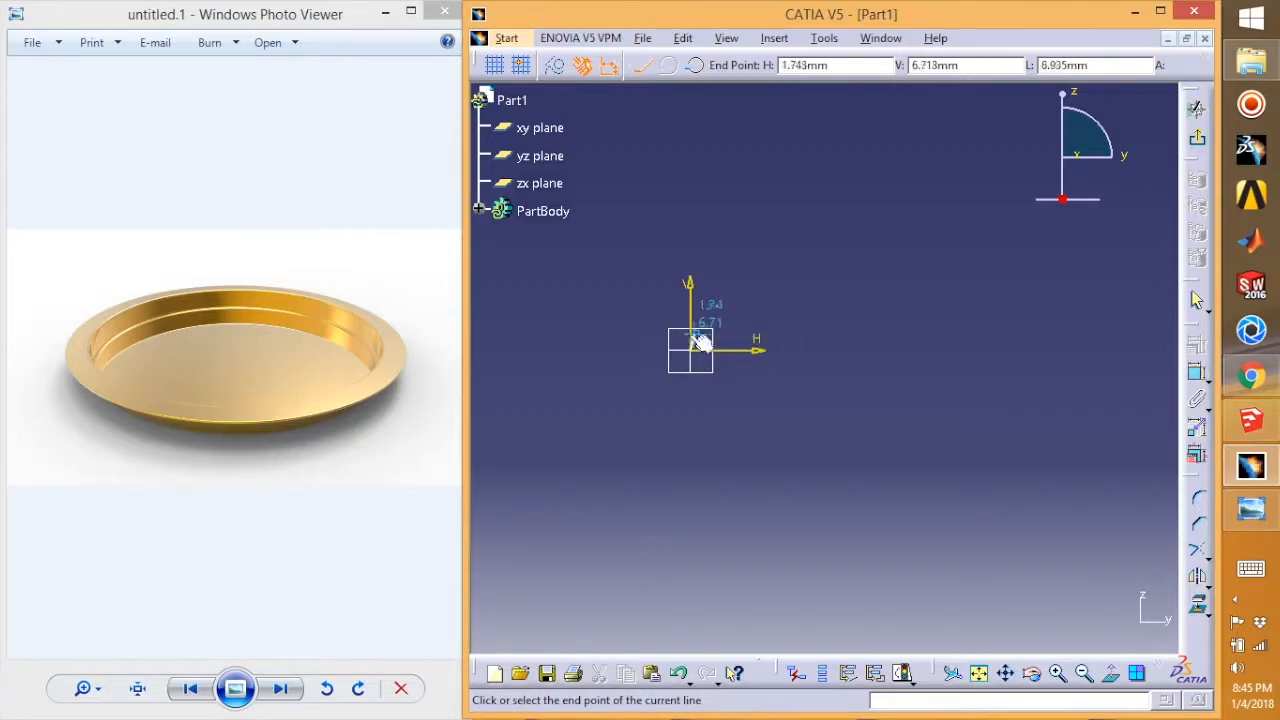
left_click(904, 325)
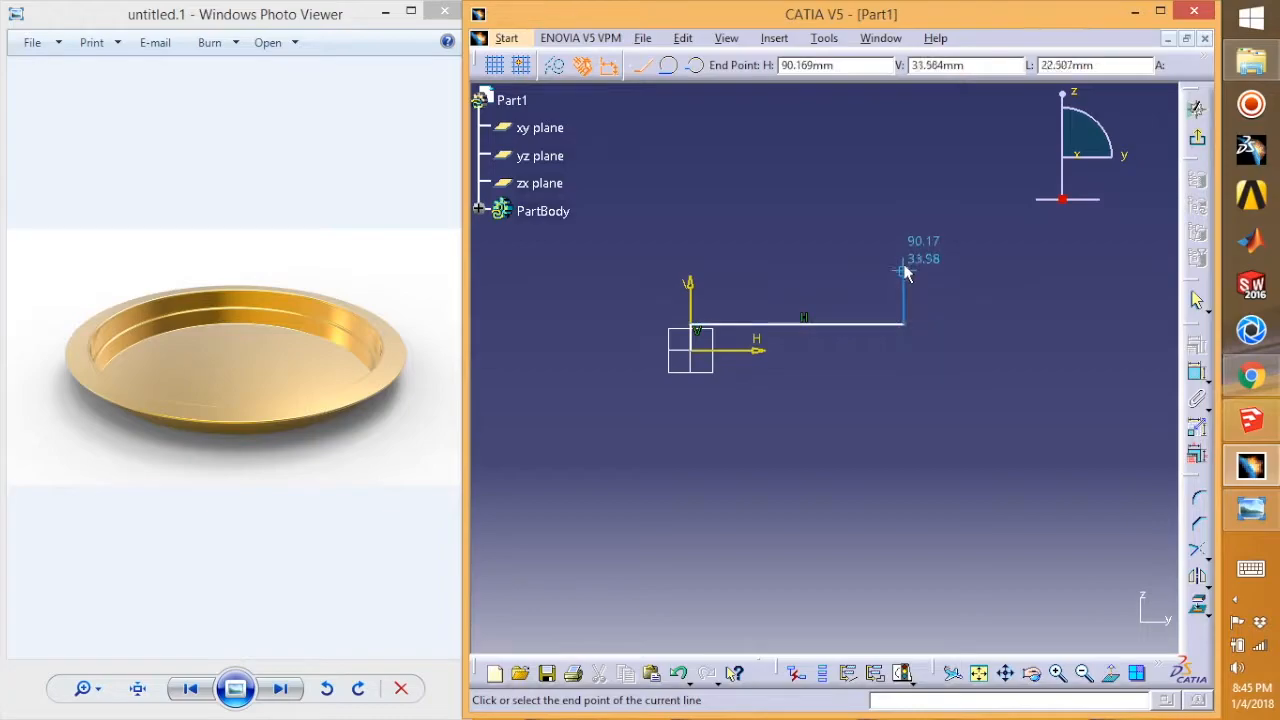
left_click(905, 258)
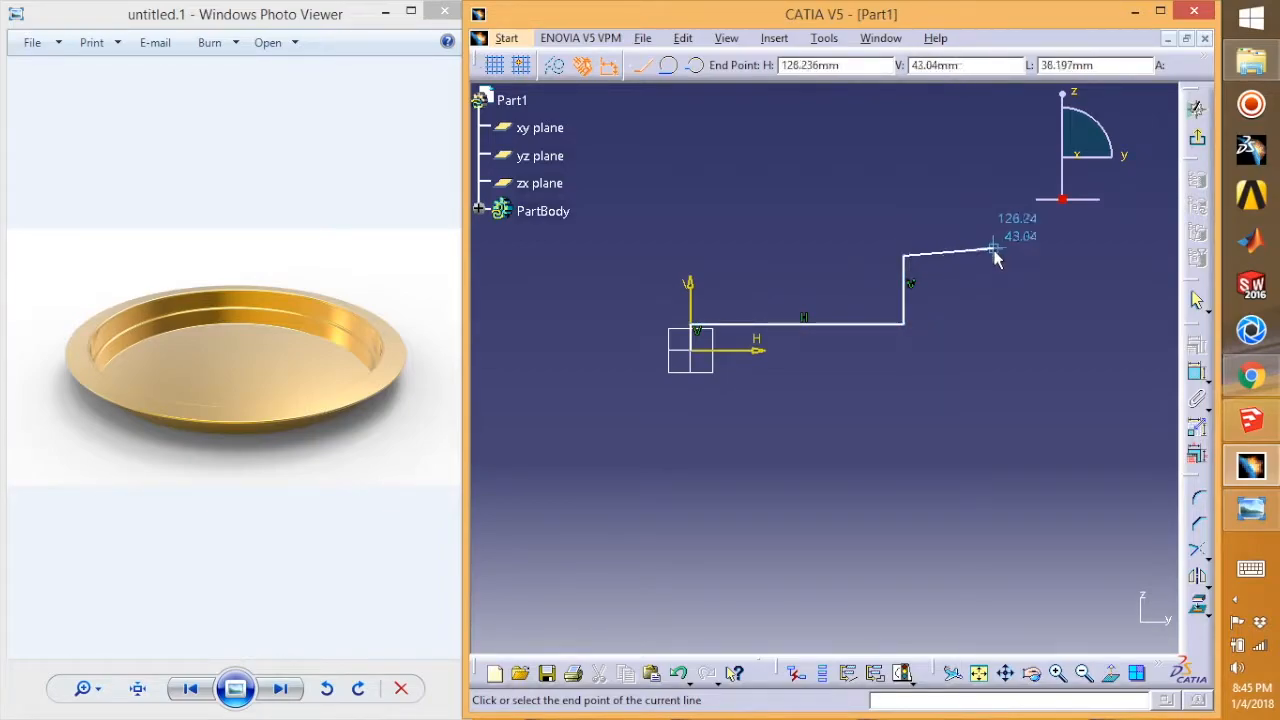
left_click(996, 257)
left_click(996, 268)
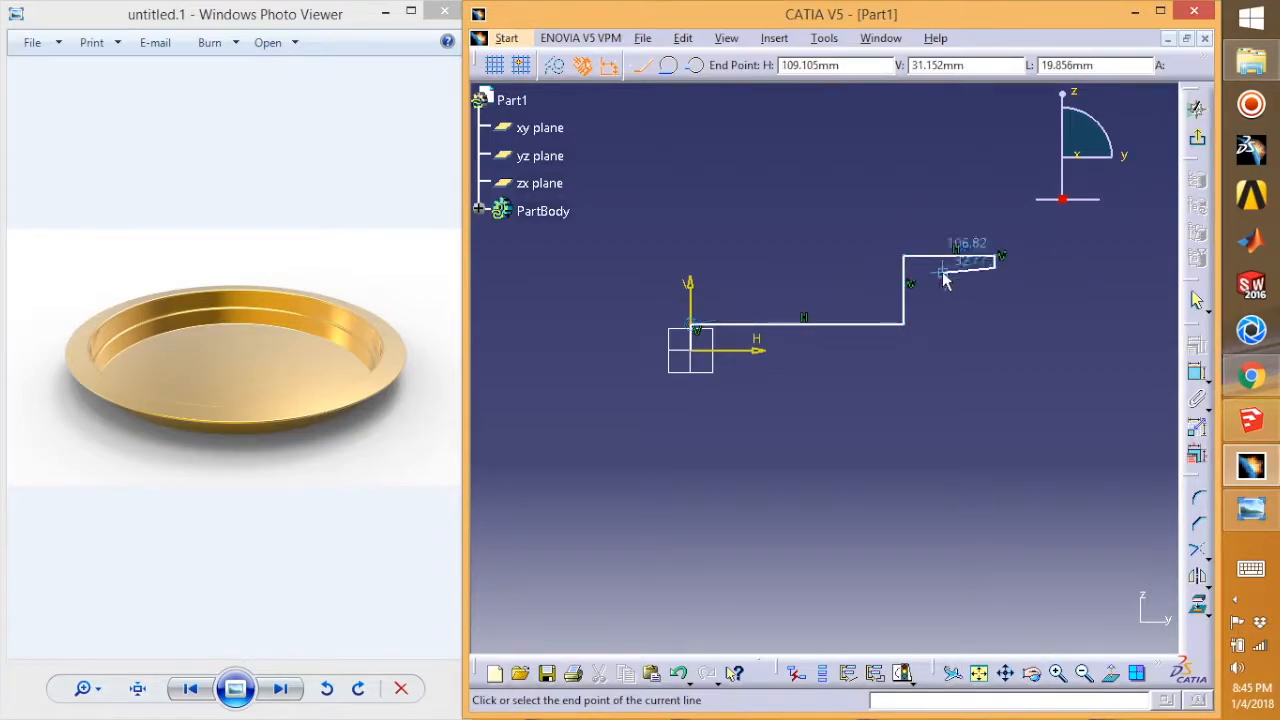
left_click(920, 268)
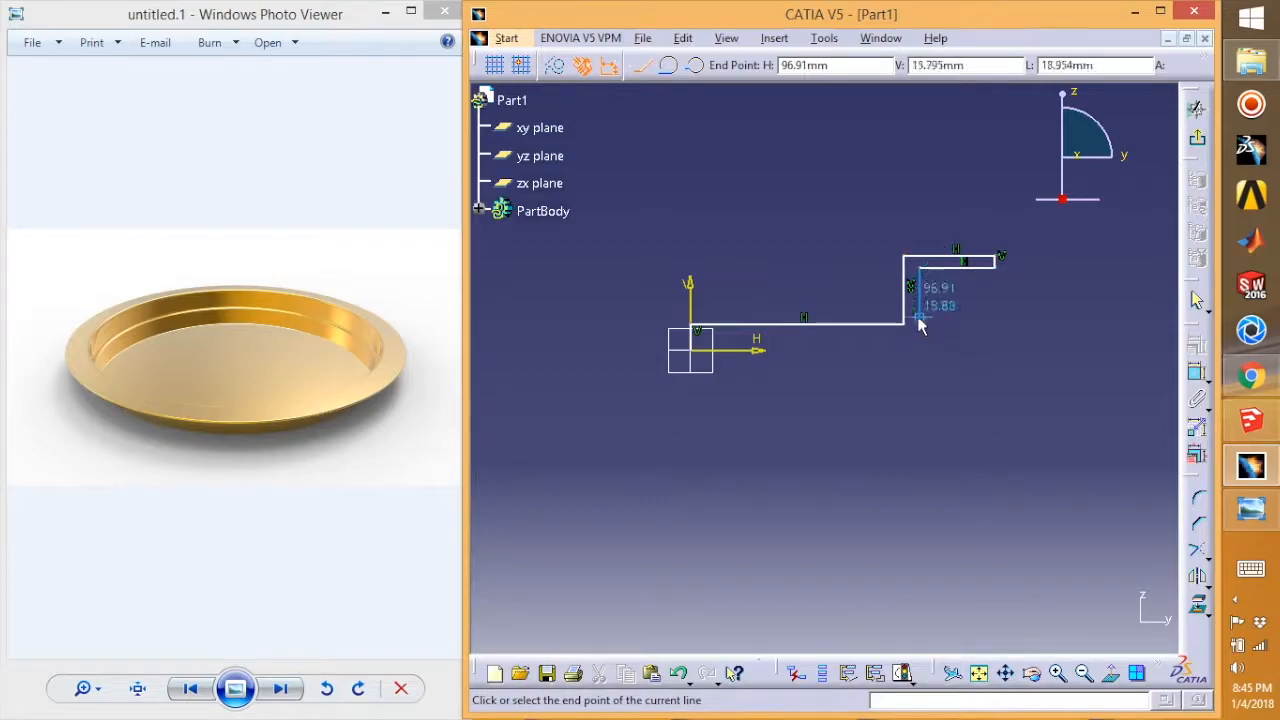
left_click(918, 346)
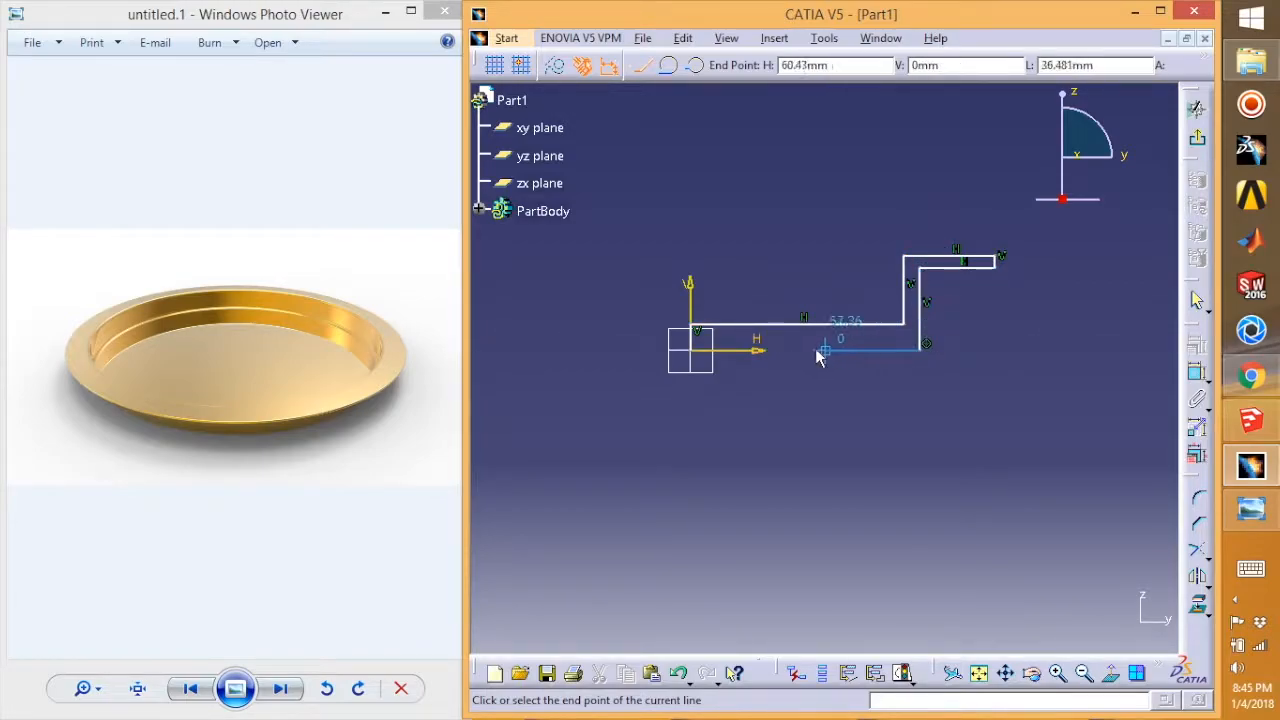
left_click(698, 350)
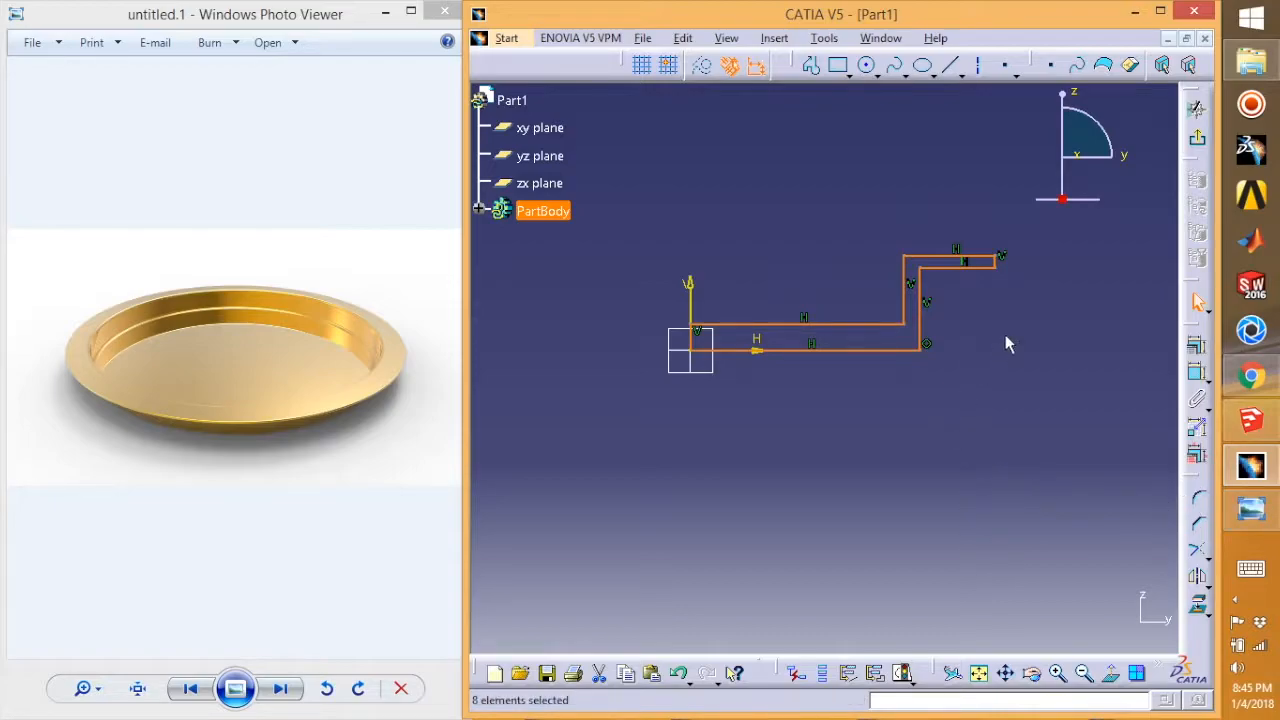
Step: Dimension the distance between the two horizontal base lines and set the base thickness to 2 mm
left_click(1196, 375)
left_click(826, 324)
left_click(821, 344)
left_click(814, 286)
double_click(815, 276)
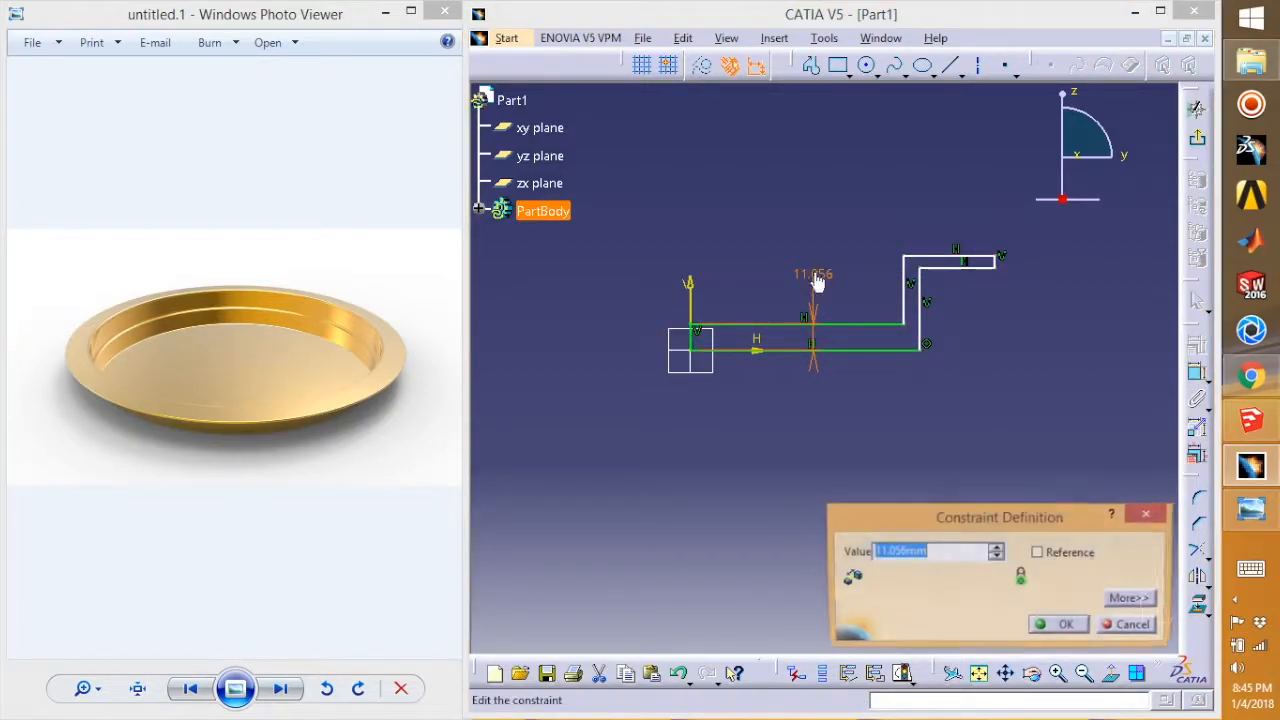
type("2")
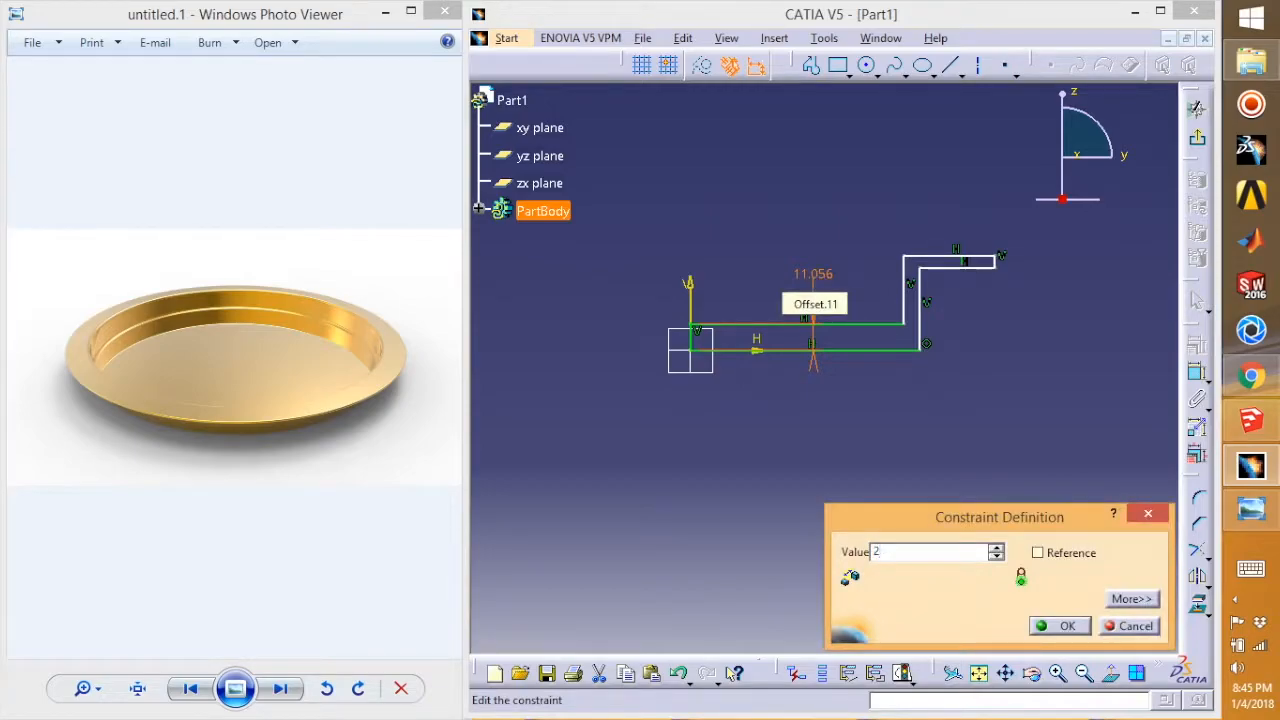
key("Return")
Step: Move the rim's underside line below its top line so the profile outline no longer crosses itself
middle_click(908, 450)
scroll(908, 450, "up", 3)
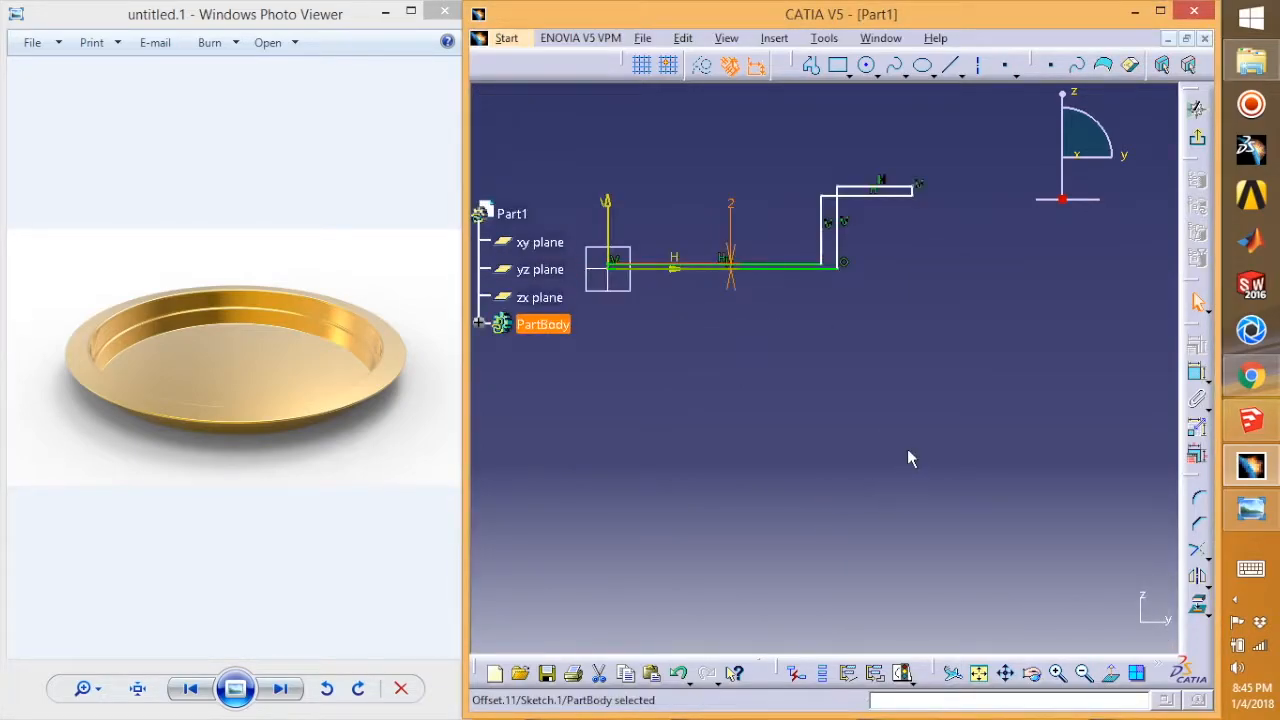
scroll(882, 421, "down", 9)
middle_click_drag(829, 381, 868, 449)
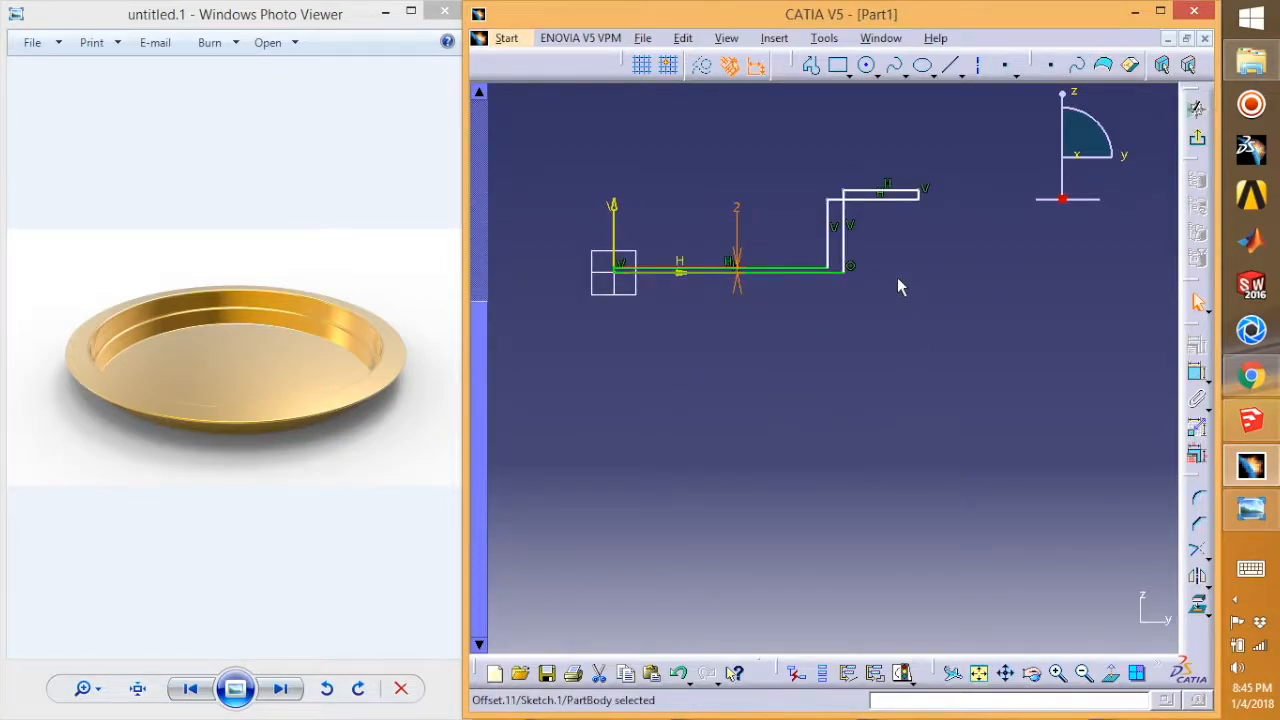
mouse_move(843, 190)
left_mouse_down()
mouse_move(820, 189)
mouse_move(845, 220)
left_mouse_up()
left_click(933, 319)
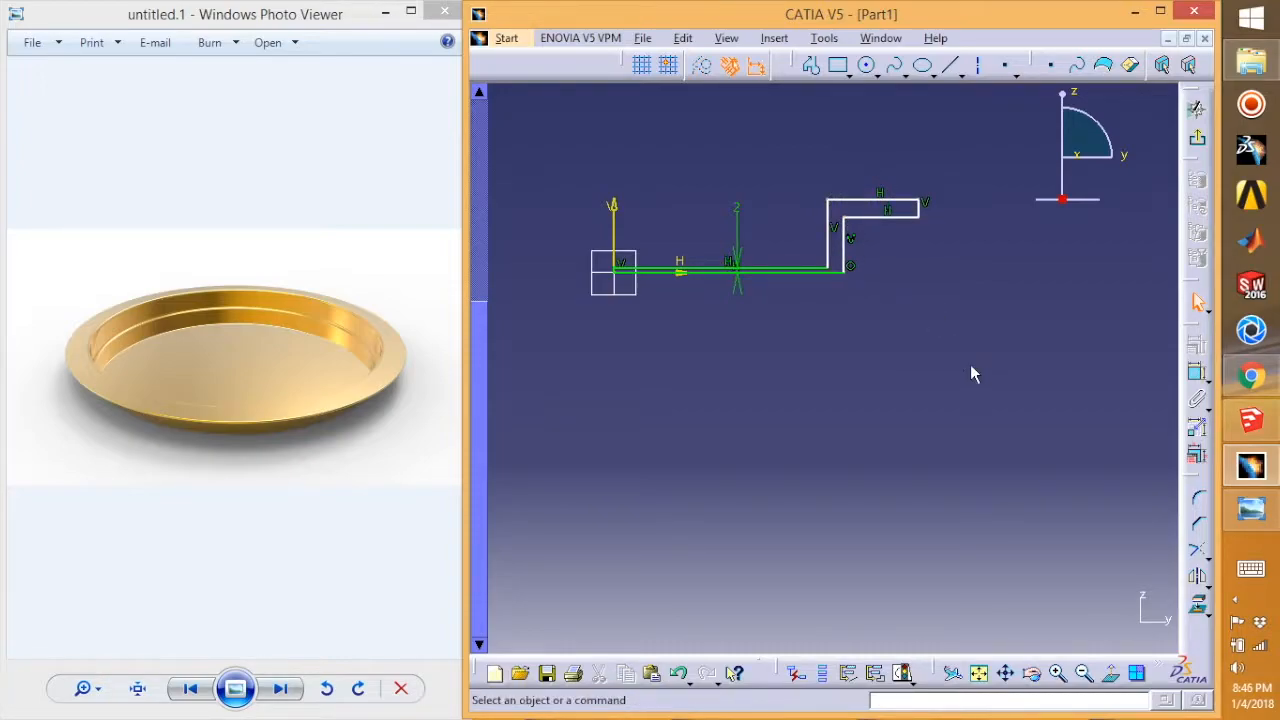
Step: Dimension the horizontal distance from the origin to the rim's outer edge and set it to 190 mm
mouse_move(815, 384)
middle_mouse_down()
mouse_move(829, 340)
mouse_move(807, 305)
middle_mouse_up()
middle_click_drag(685, 327, 802, 473)
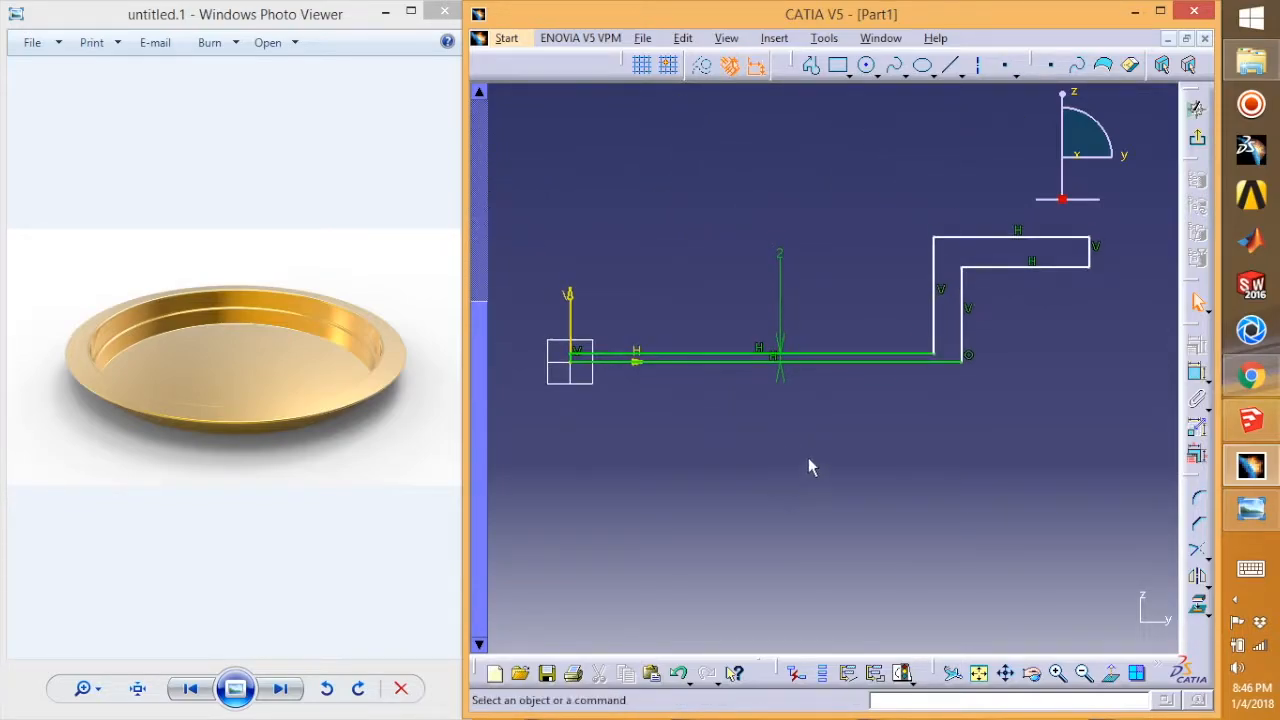
left_click(866, 378)
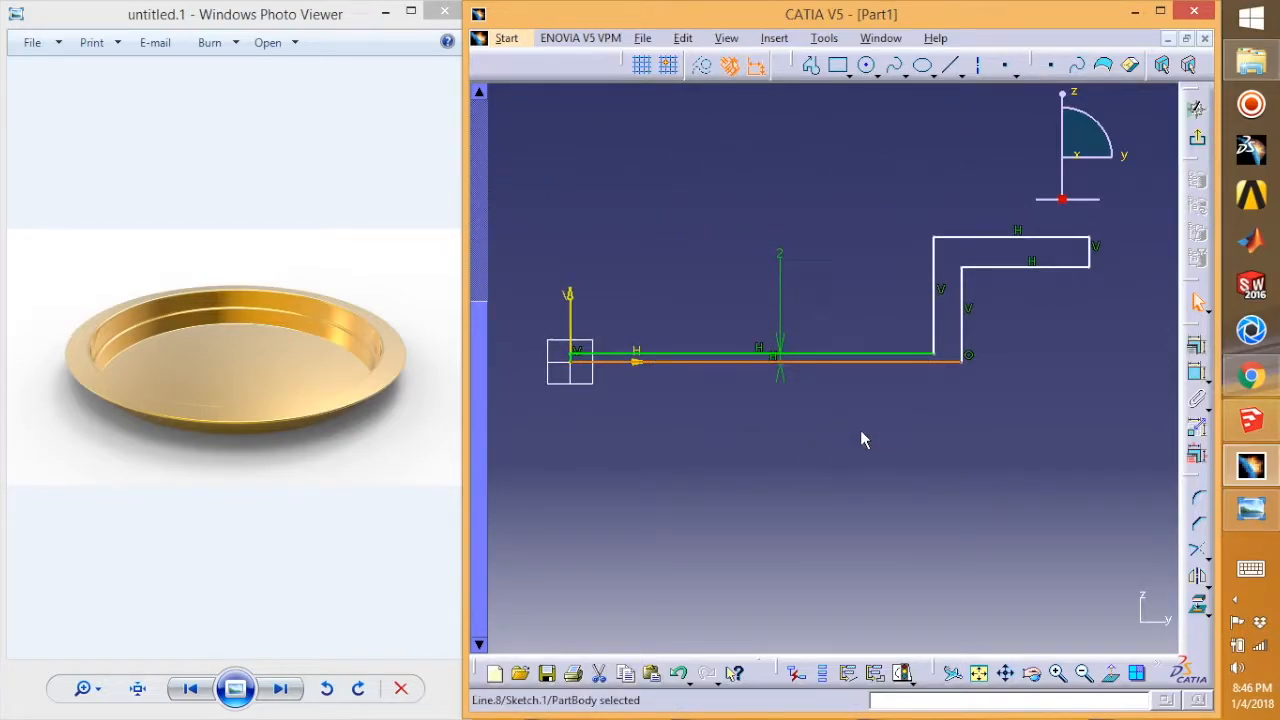
left_click(857, 466)
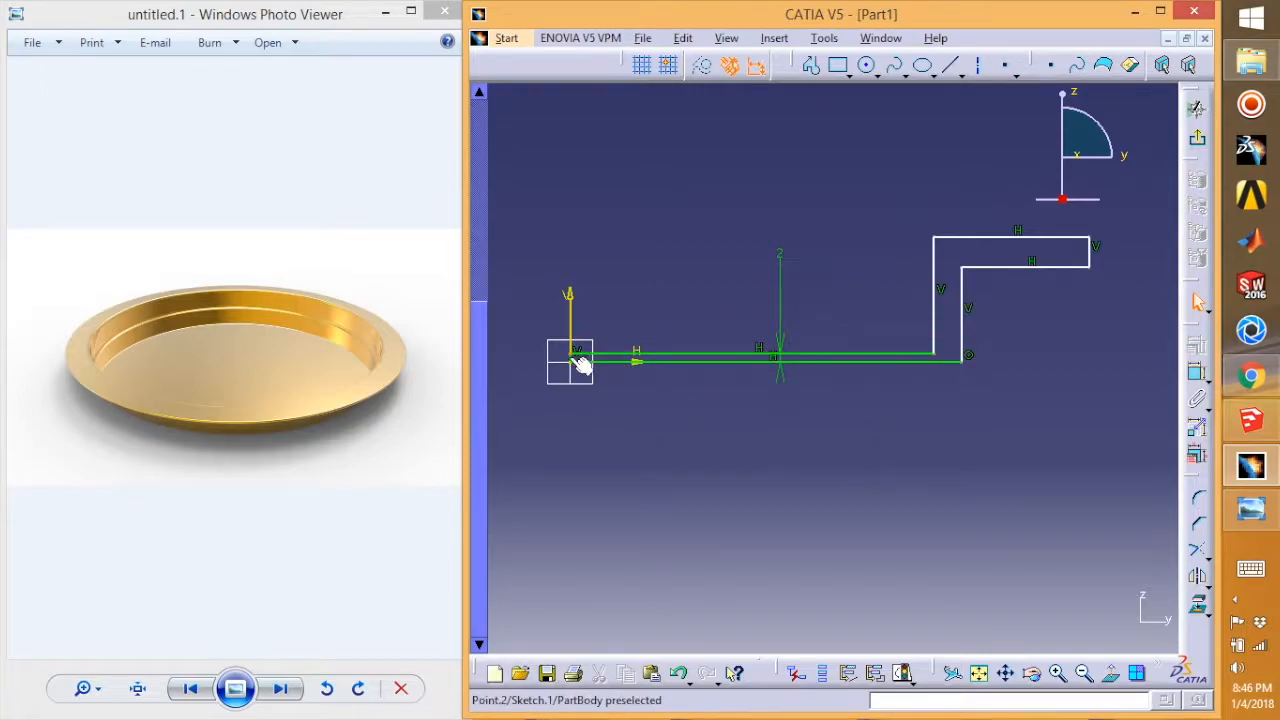
left_click(584, 371)
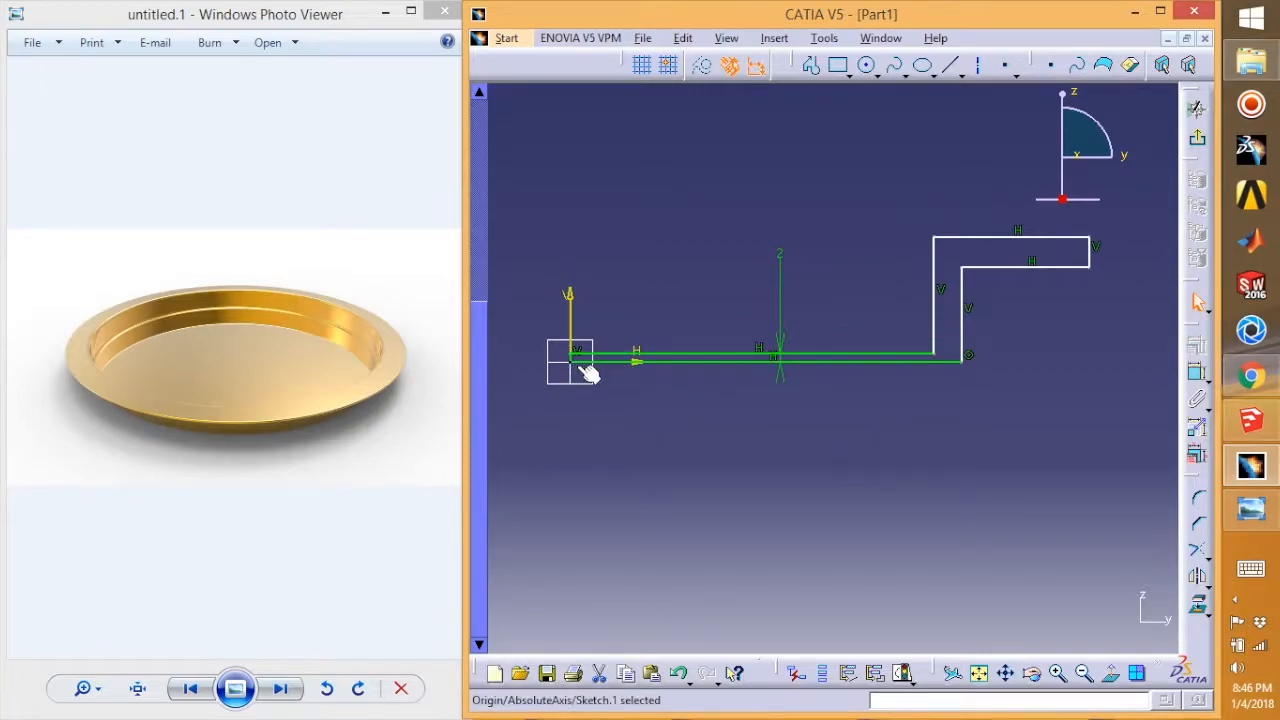
left_click(1197, 373)
left_click(1091, 254)
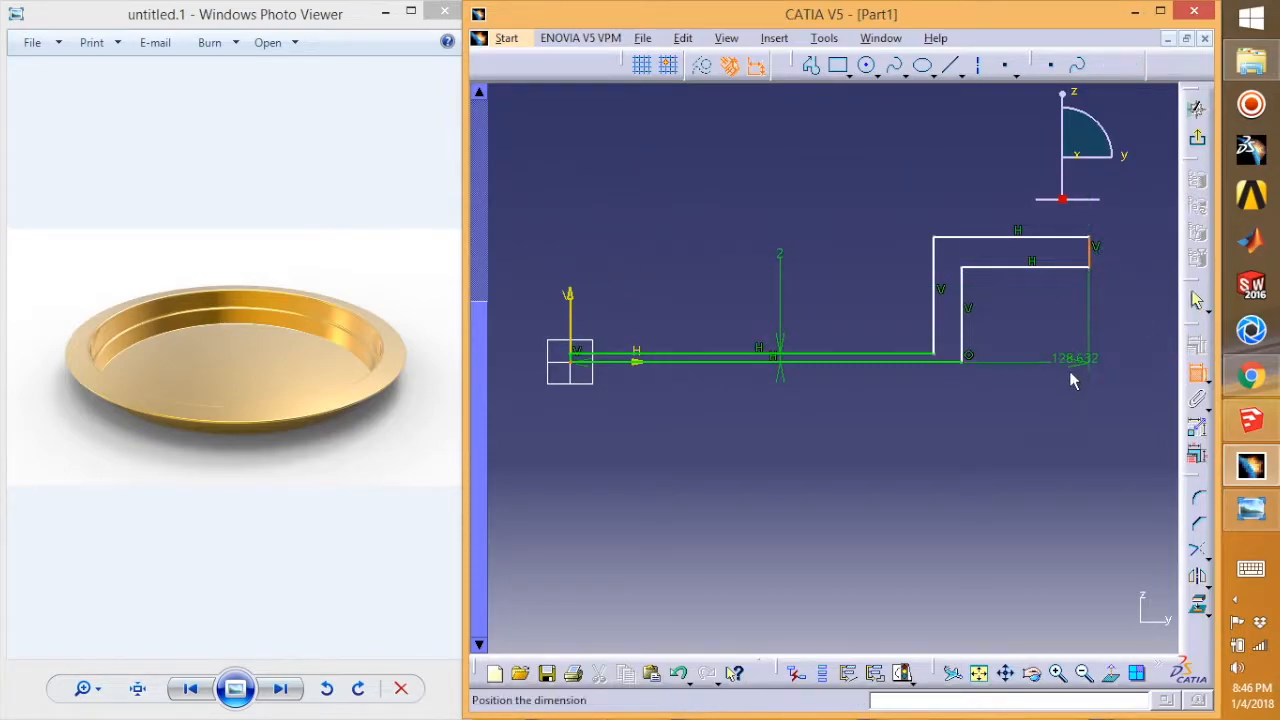
left_click(856, 425)
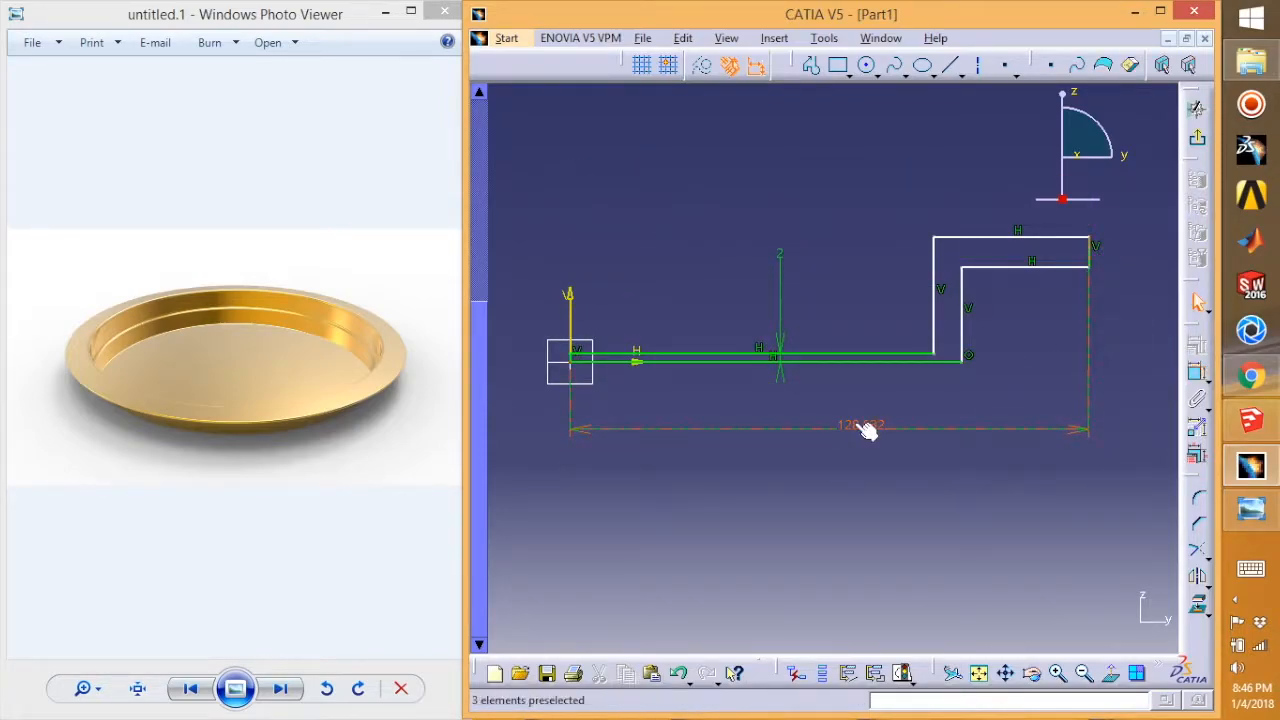
double_click(857, 426)
type("190")
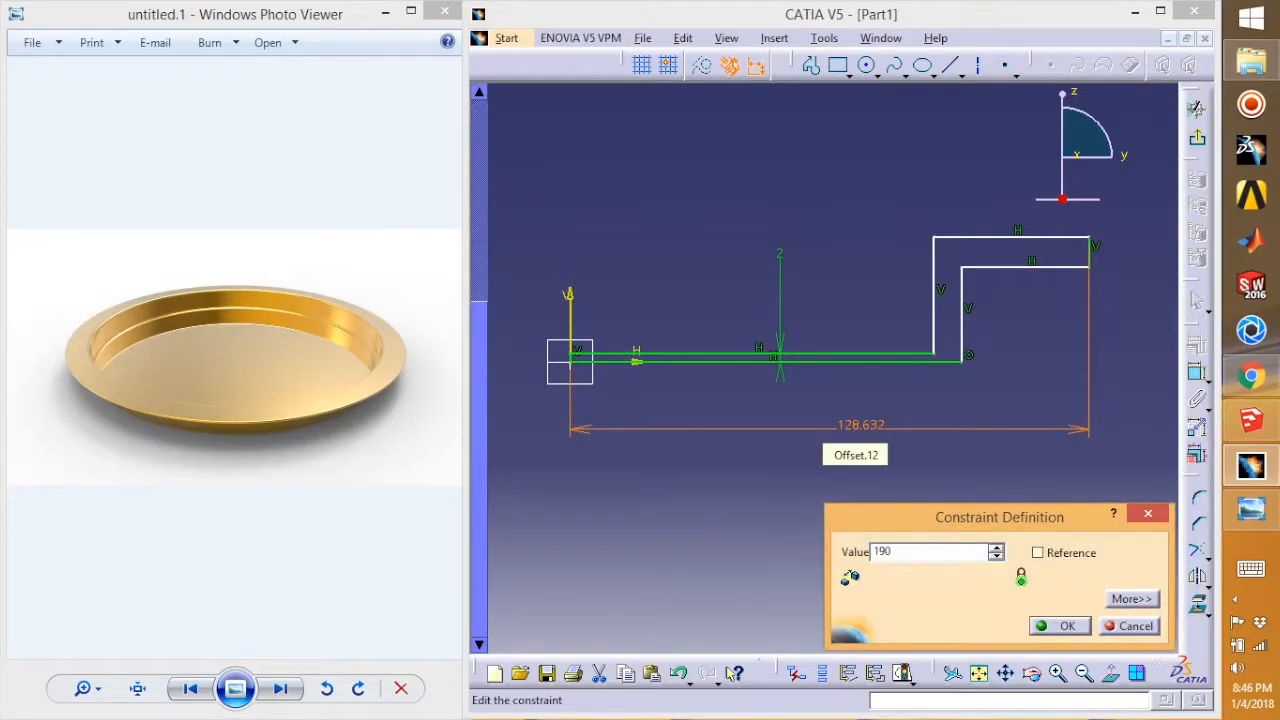
key("Return")
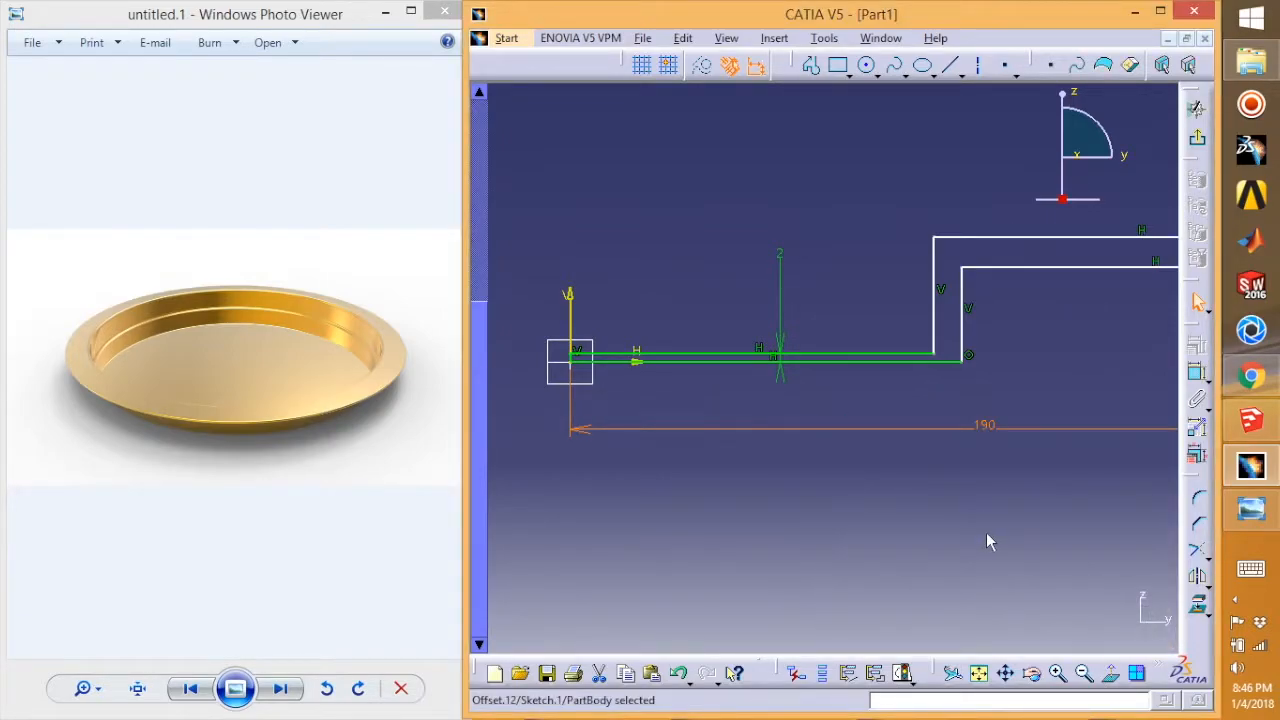
Step: Dimension the height from the base's bottom line to the rim's underside and set it to 28 mm
mouse_move(1000, 519)
middle_mouse_down()
mouse_move(1011, 554)
mouse_move(1063, 499)
mouse_move(938, 505)
middle_mouse_up()
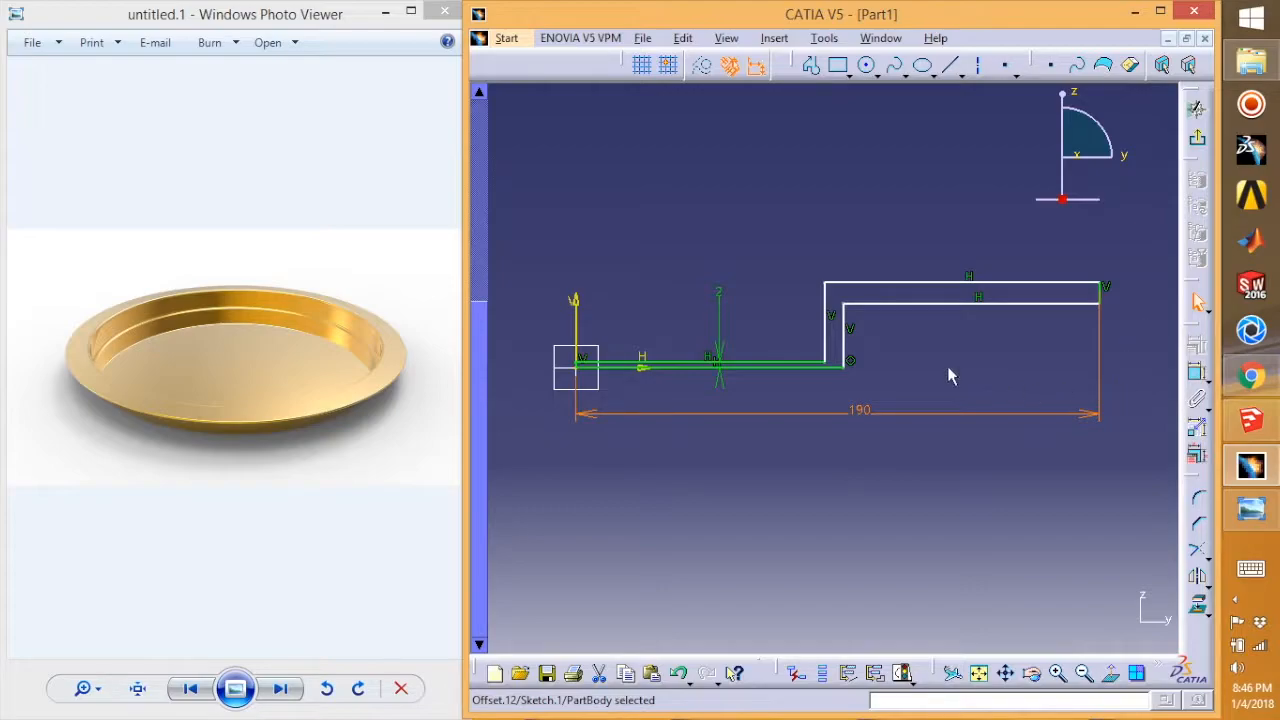
left_click(1197, 372)
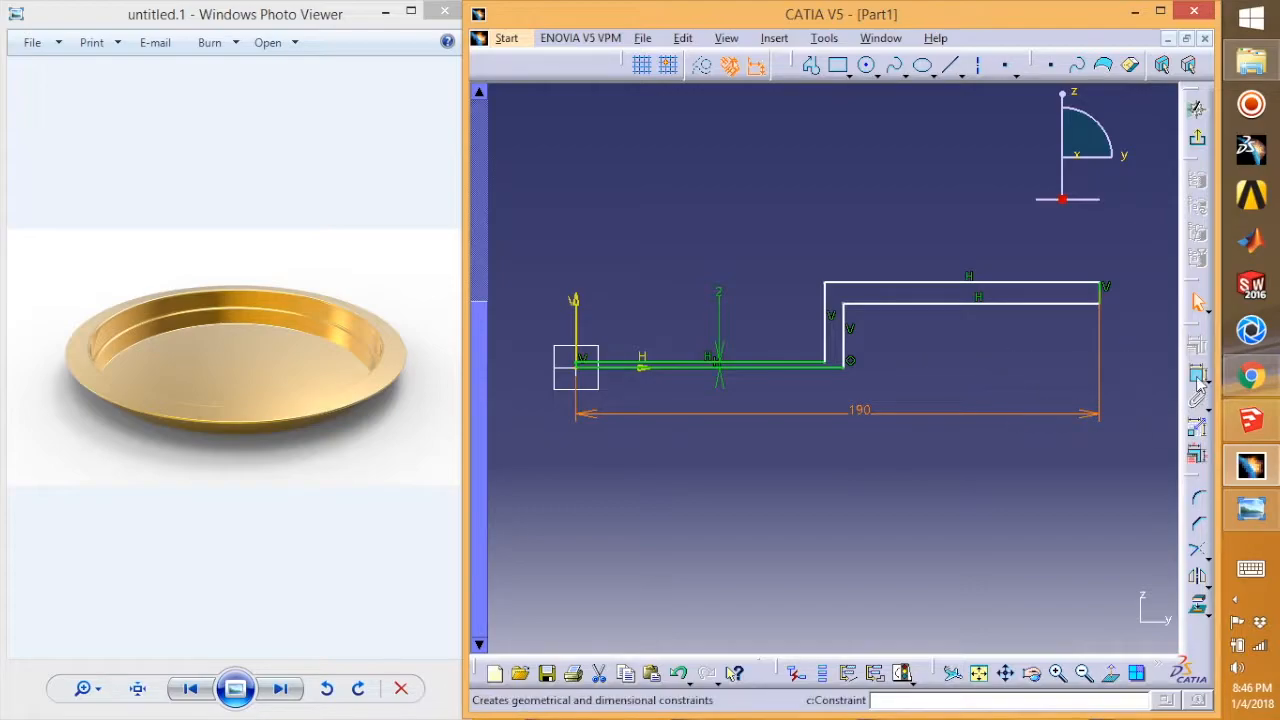
left_click(806, 366)
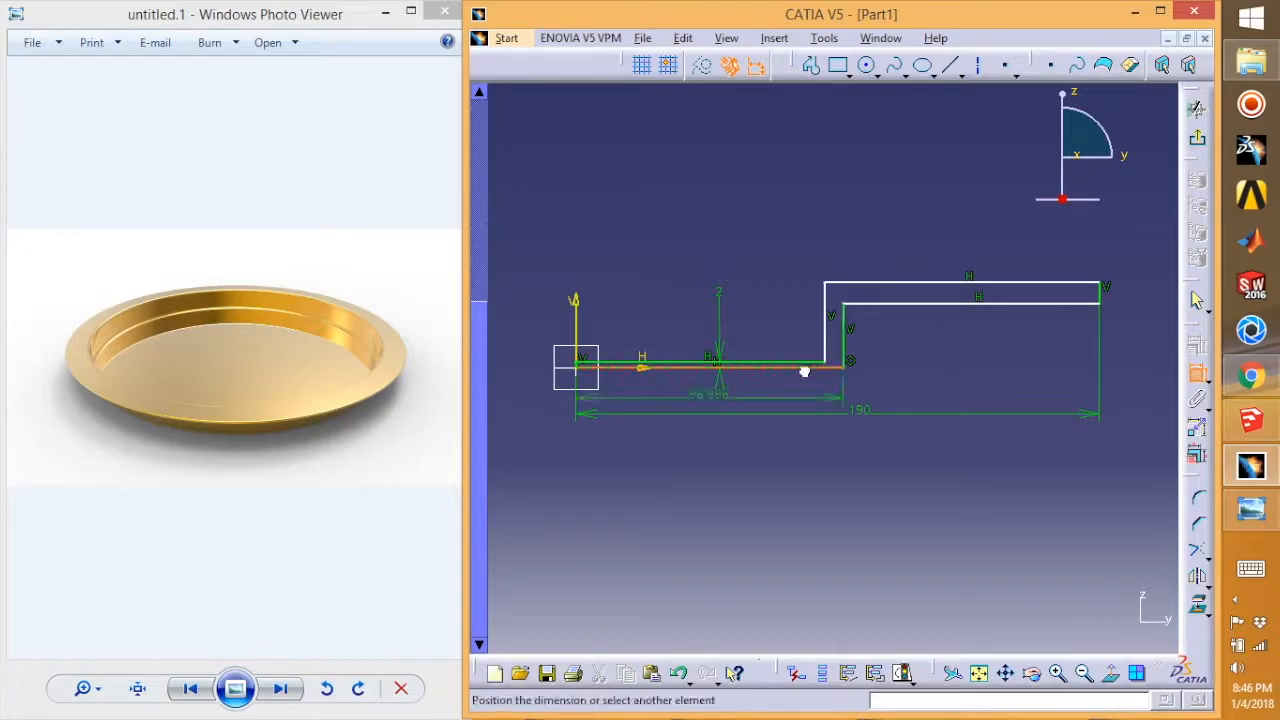
left_click(1092, 308)
left_click(1046, 345)
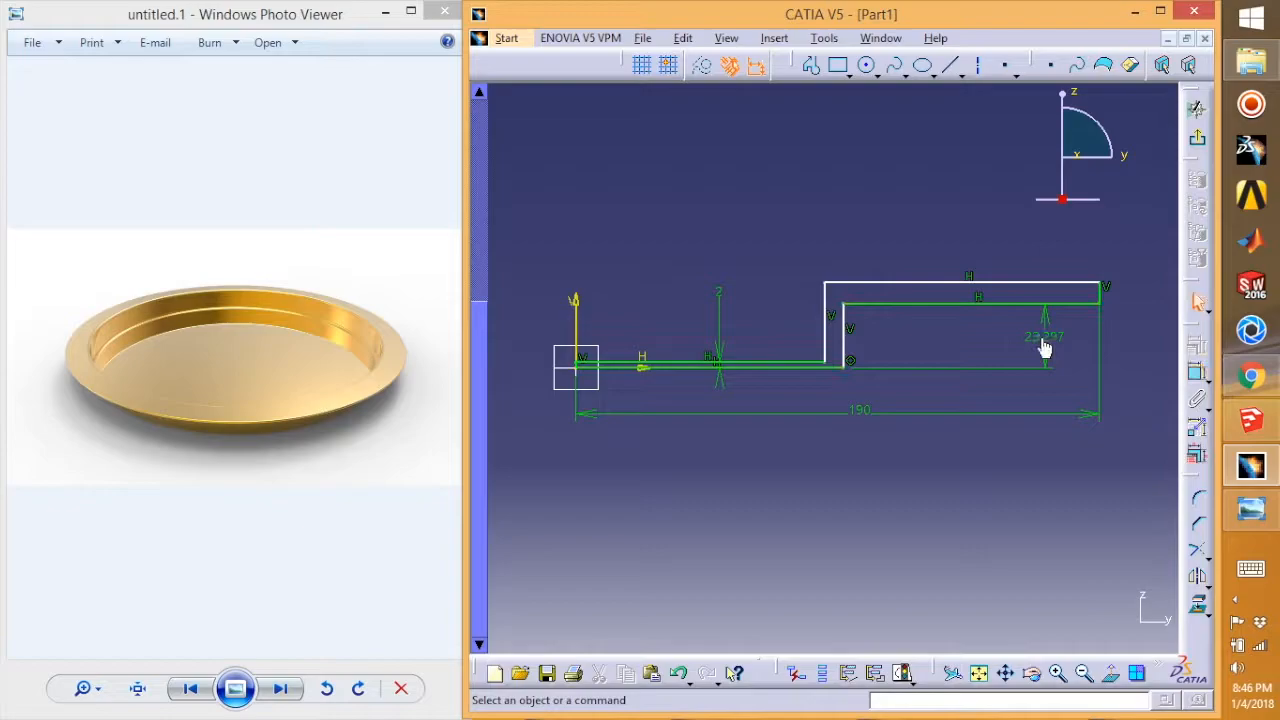
double_click(1041, 337)
type("2")
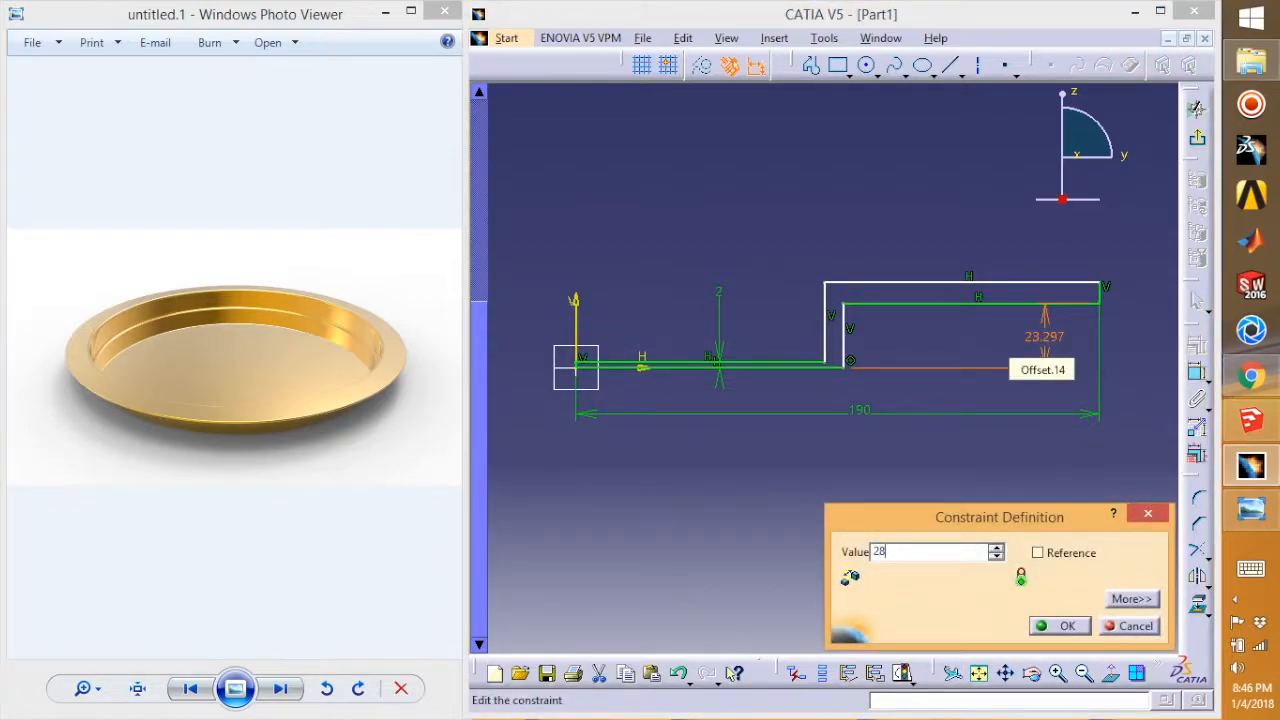
type("8")
key("Return")
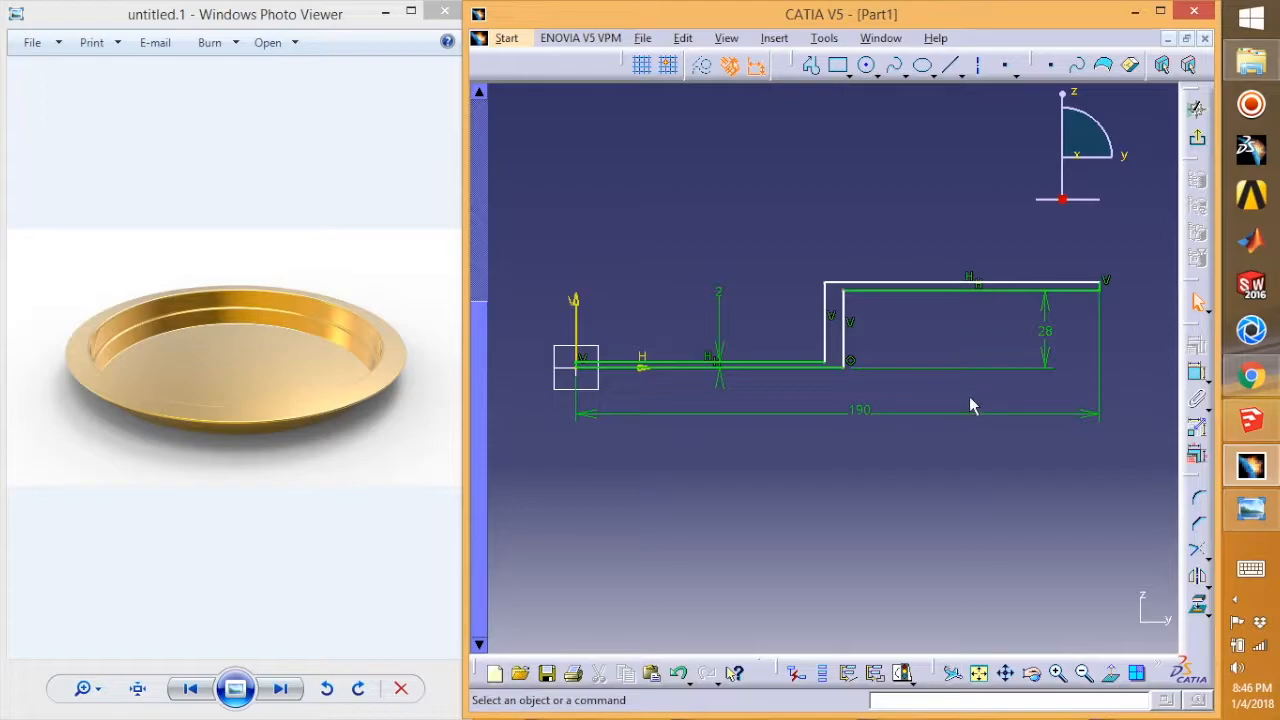
Step: Dimension the horizontal distance from the outer vertical wall line to the rim's outer edge and set it to 23 mm
left_click(1197, 372)
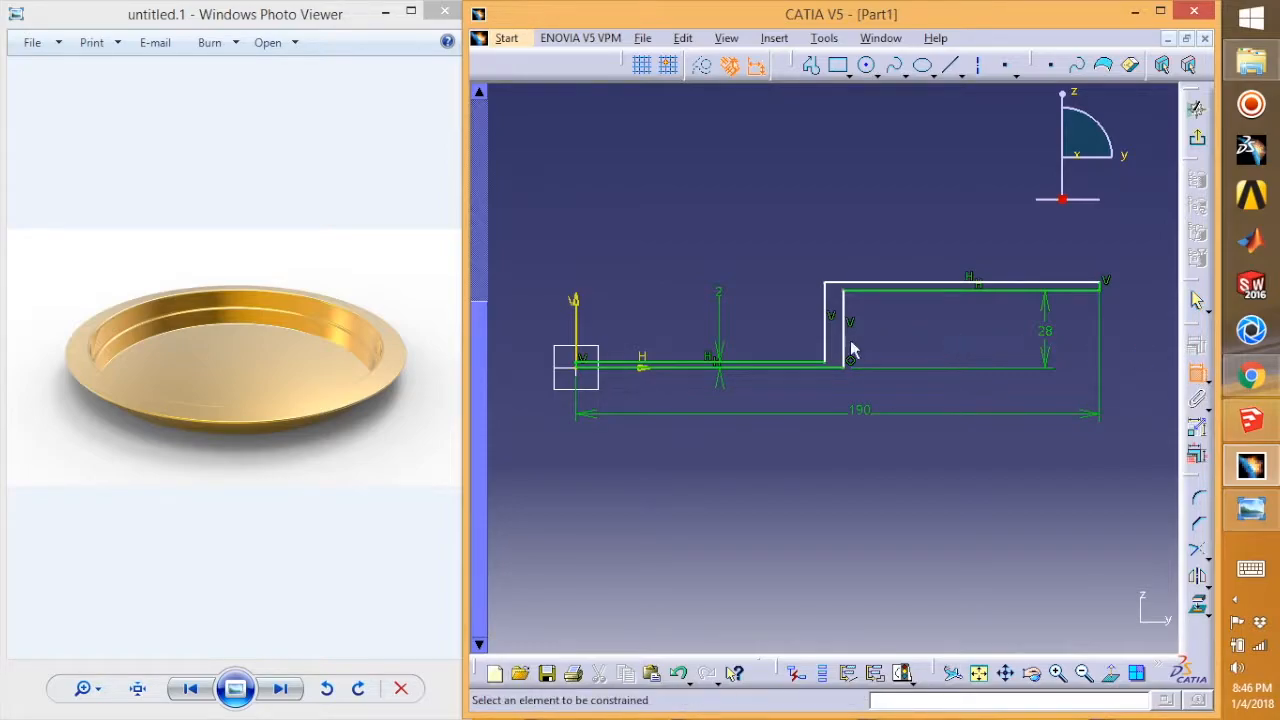
left_click(849, 346)
left_click(1104, 292)
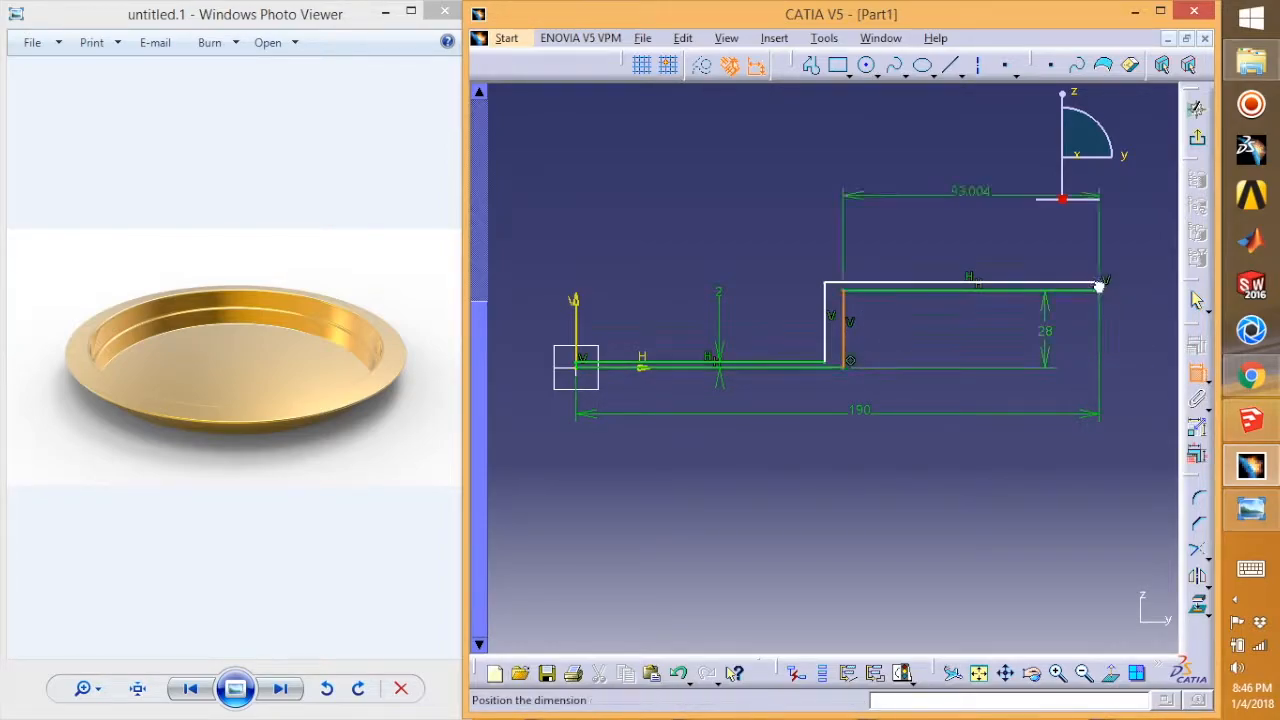
left_click(966, 384)
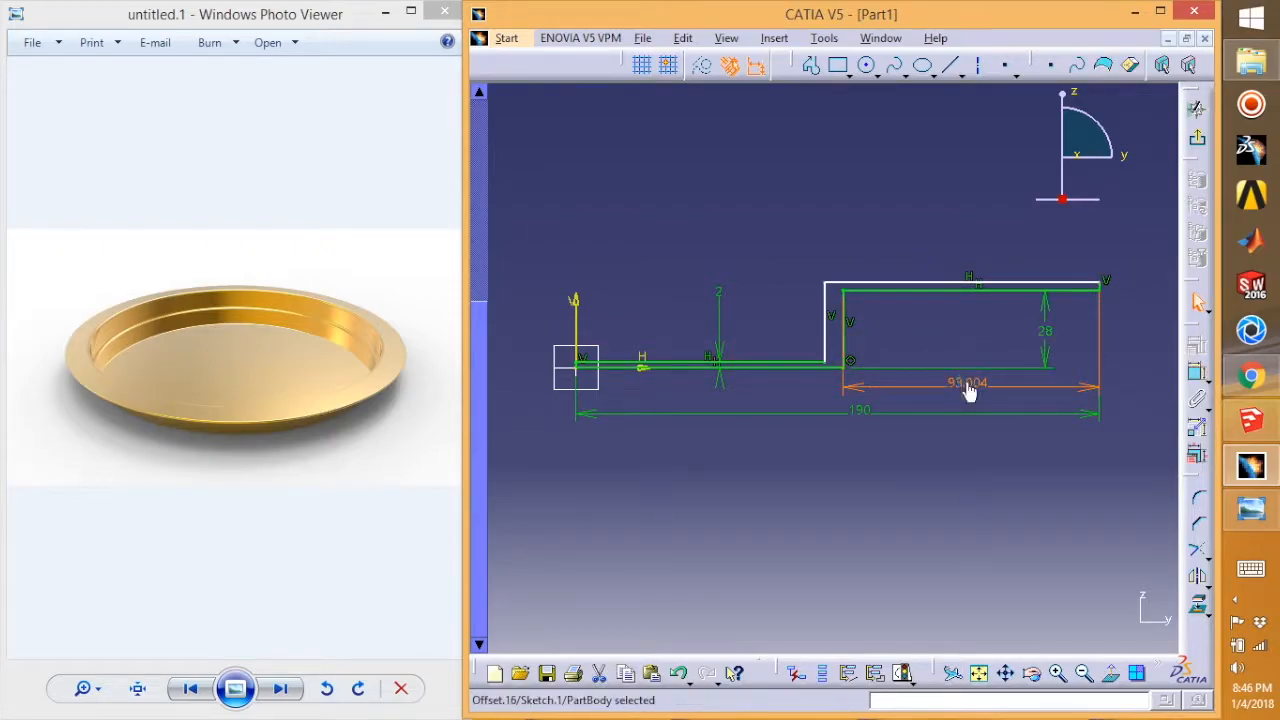
double_click(968, 390)
type("23")
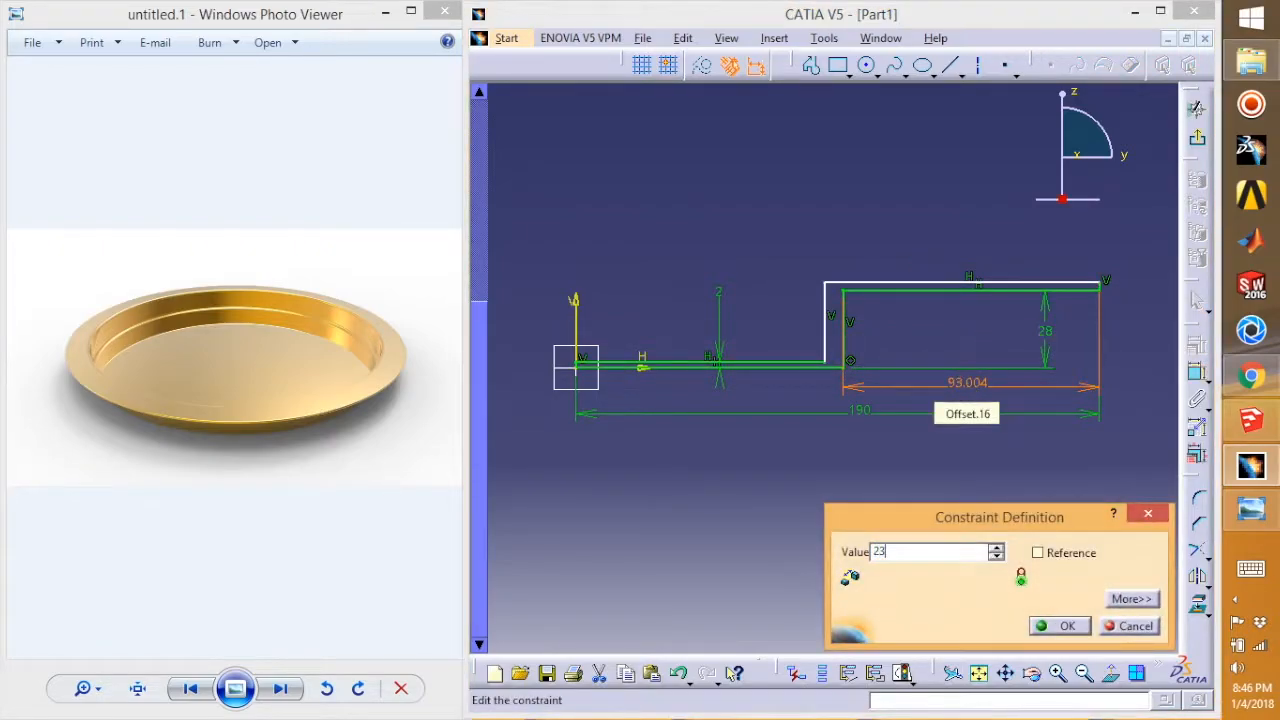
key("Return")
left_click(1033, 508)
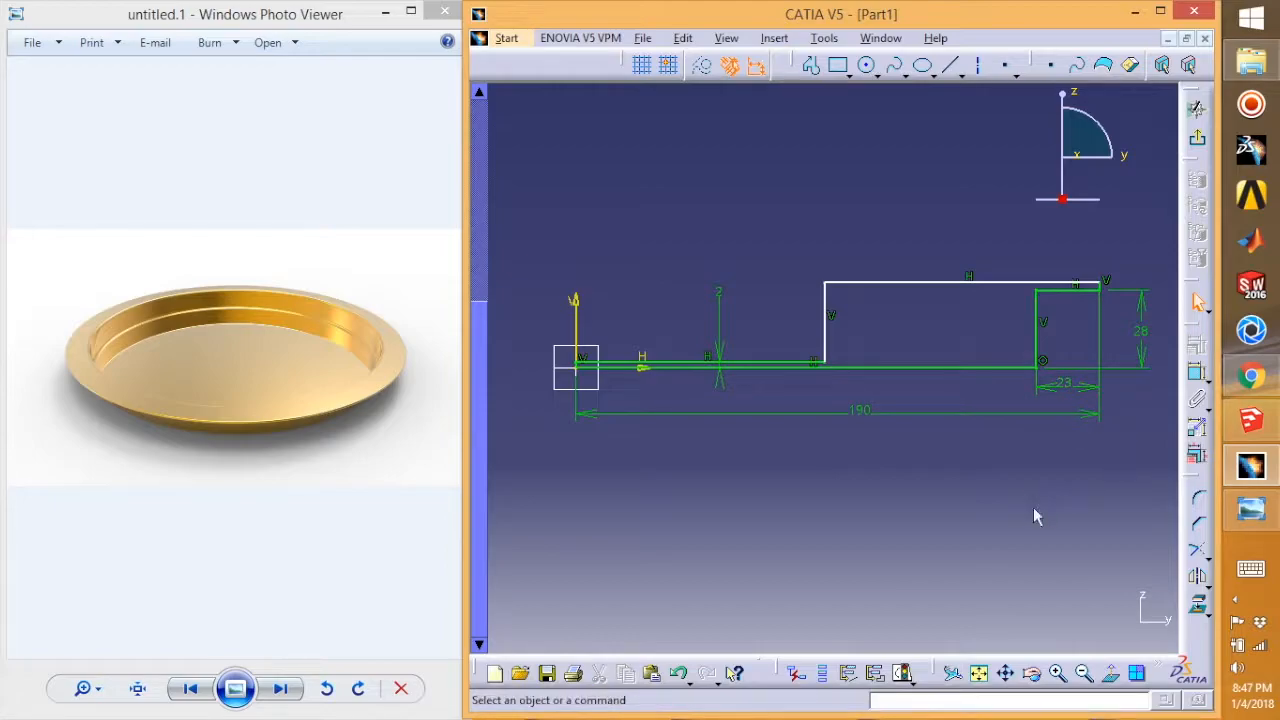
Step: Dimension the distance between the two vertical wall lines and set the wall thickness to 2 mm
left_click(830, 331)
left_click(1038, 335, "ctrl")
left_click(1195, 373)
left_click(800, 314)
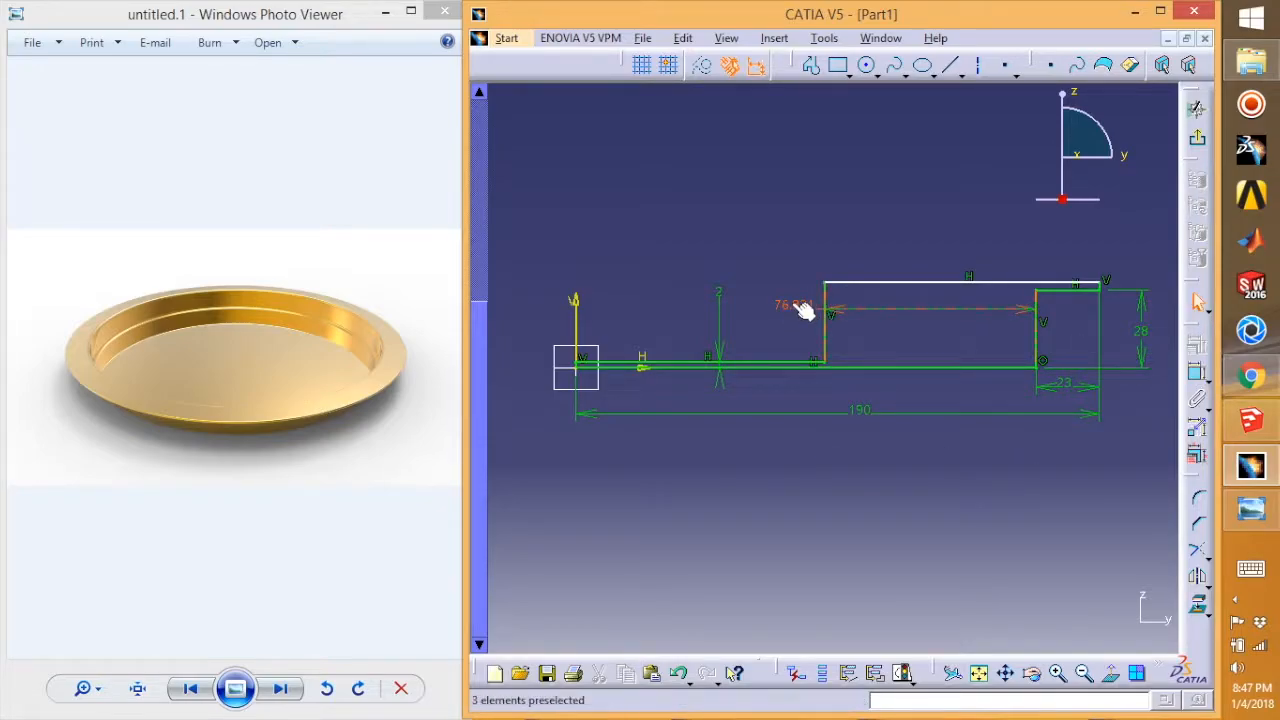
double_click(803, 310)
type("2")
key("Return")
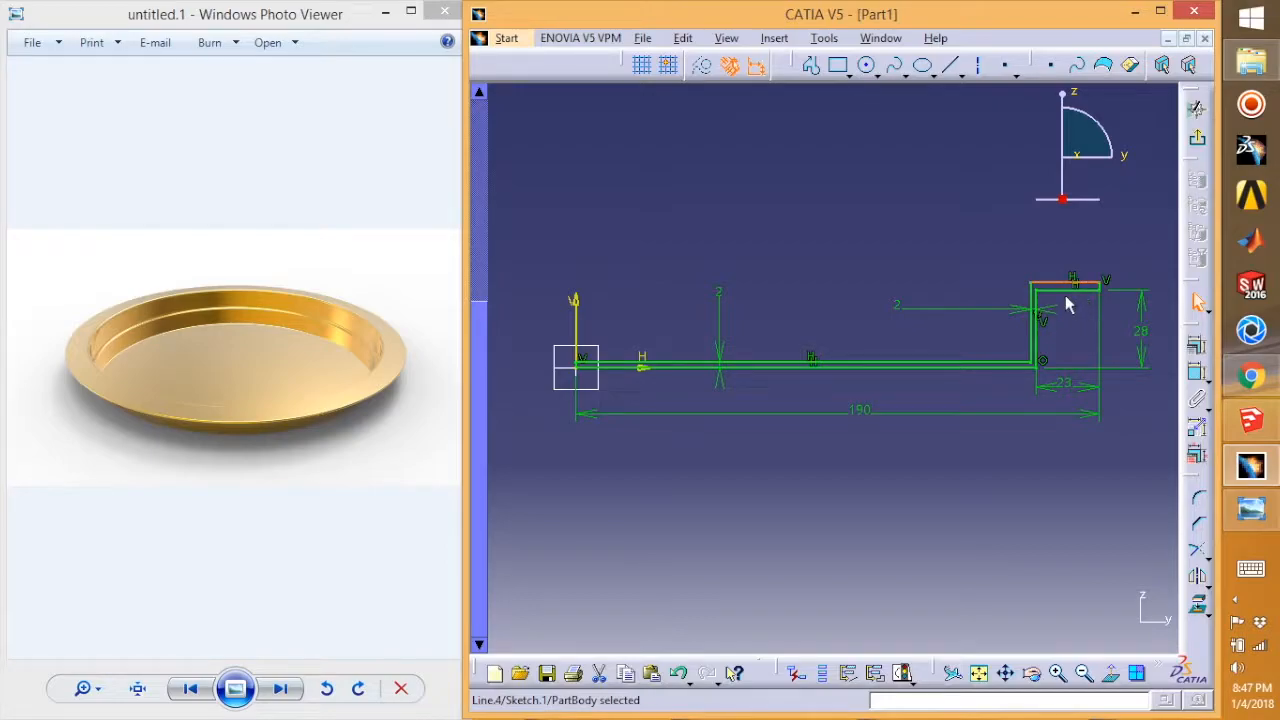
Step: Dimension the distance between the rim's top and underside lines and set the rim thickness to 2 mm
left_click(1073, 285)
left_click(1205, 376)
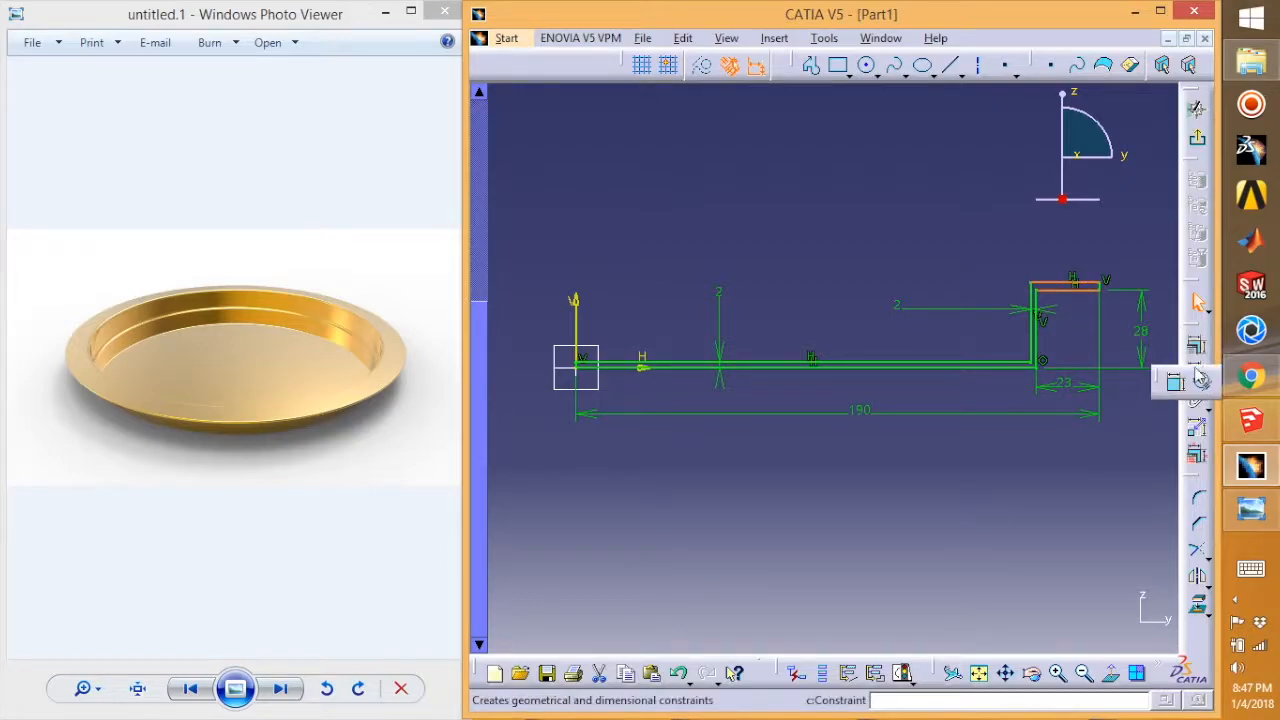
left_click(1176, 384)
left_click(1067, 241)
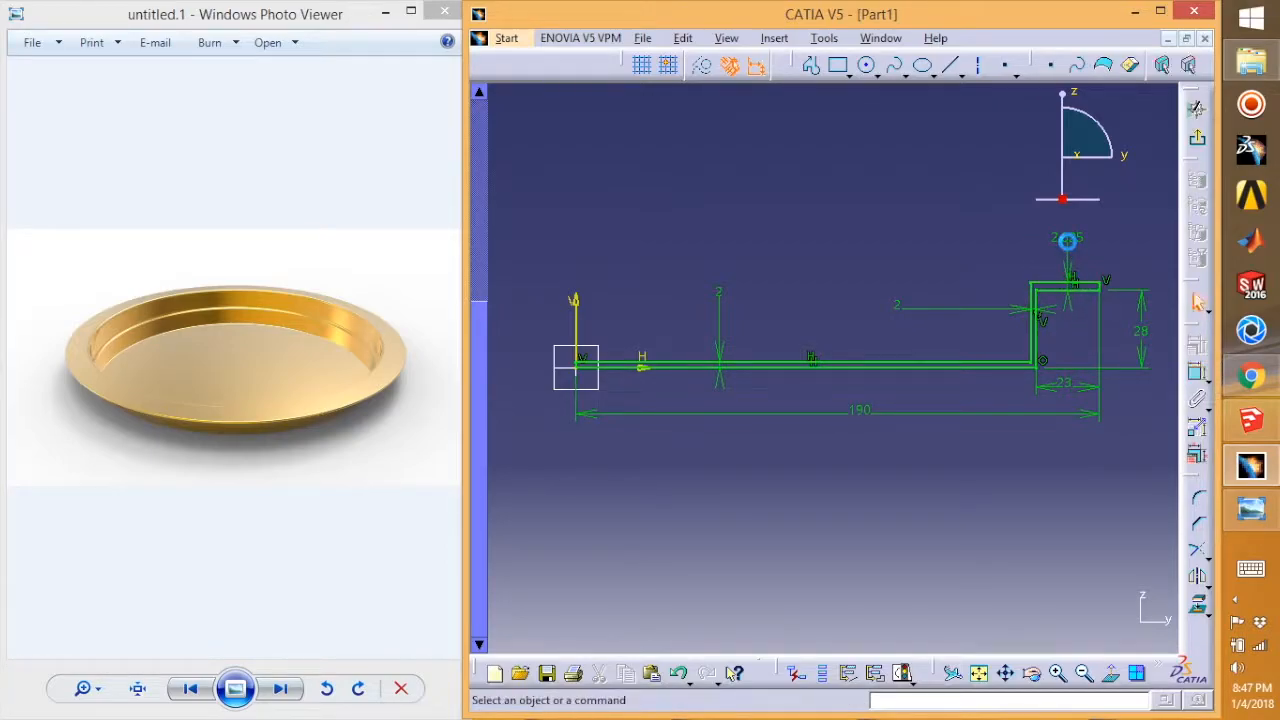
double_click(1067, 236)
type("2mm")
key("Return")
Step: Round the inner corner between the base's top line and the inner wall line with a 3 mm radius
mouse_move(1008, 516)
middle_mouse_down()
mouse_move(1006, 486)
mouse_move(900, 509)
mouse_move(946, 449)
mouse_move(820, 466)
mouse_move(829, 423)
middle_mouse_up()
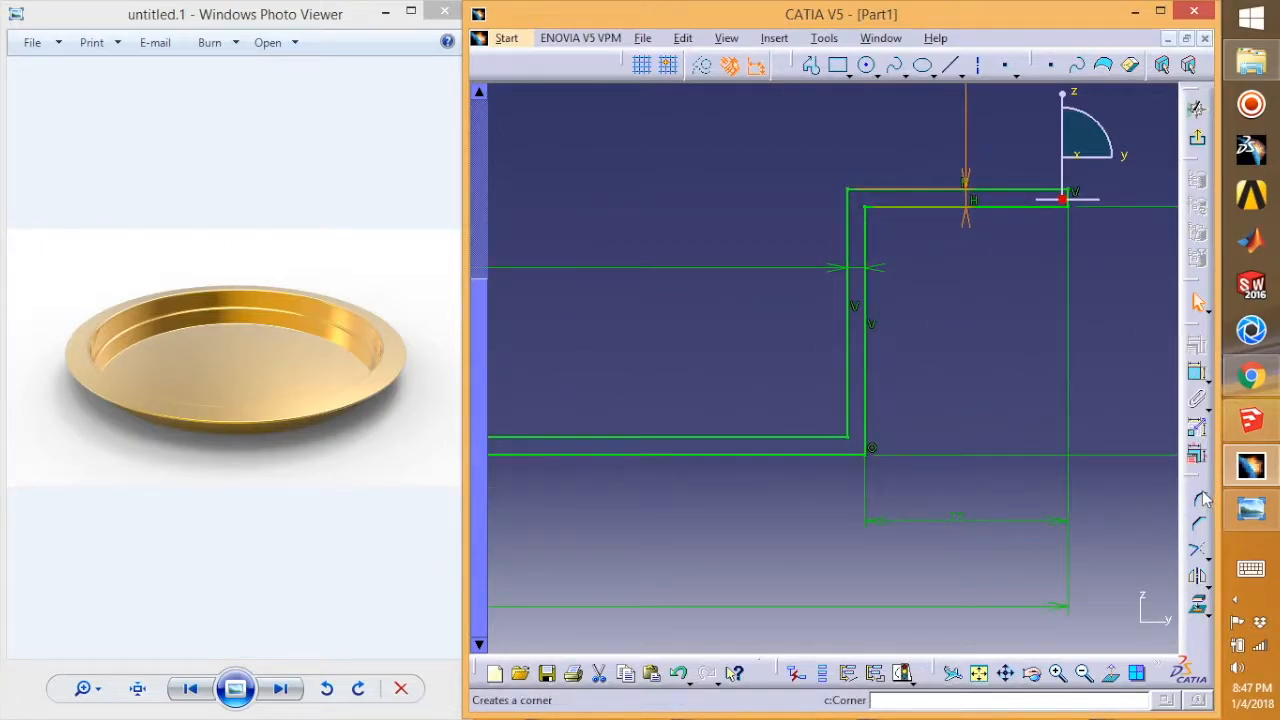
left_click(1198, 499)
left_click(846, 422)
left_click(829, 440)
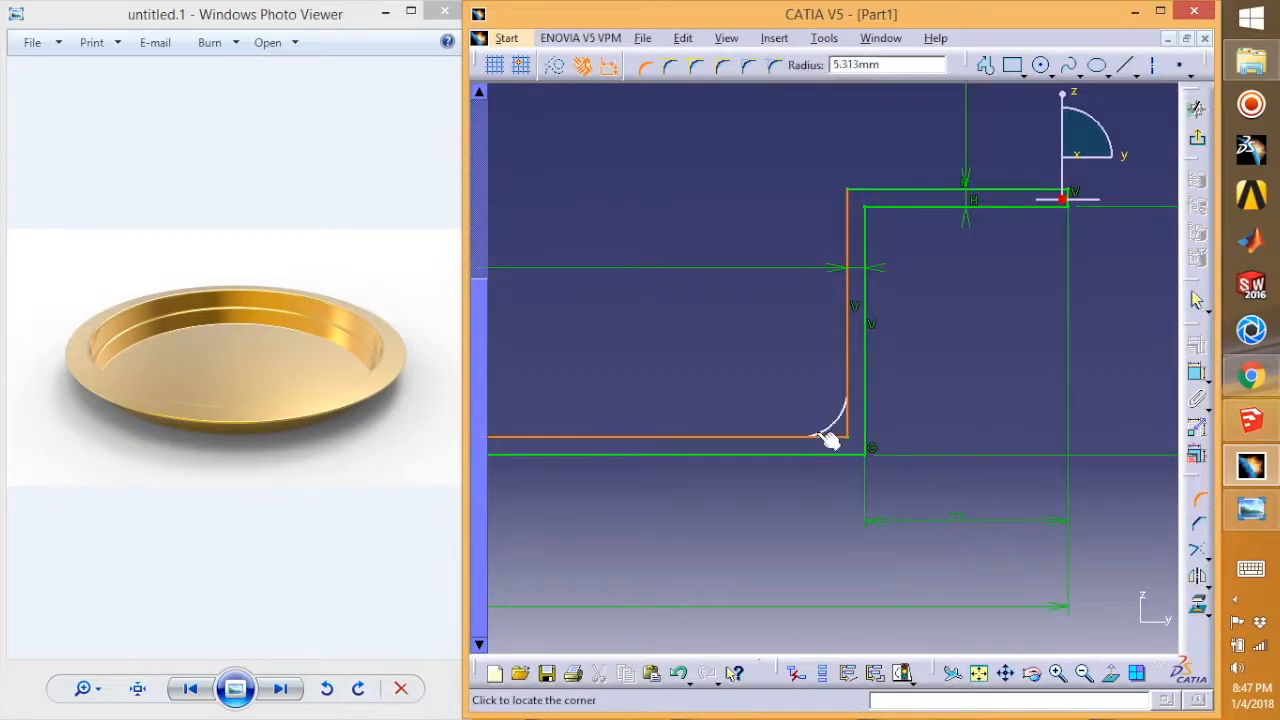
left_click(814, 424)
double_click(824, 410)
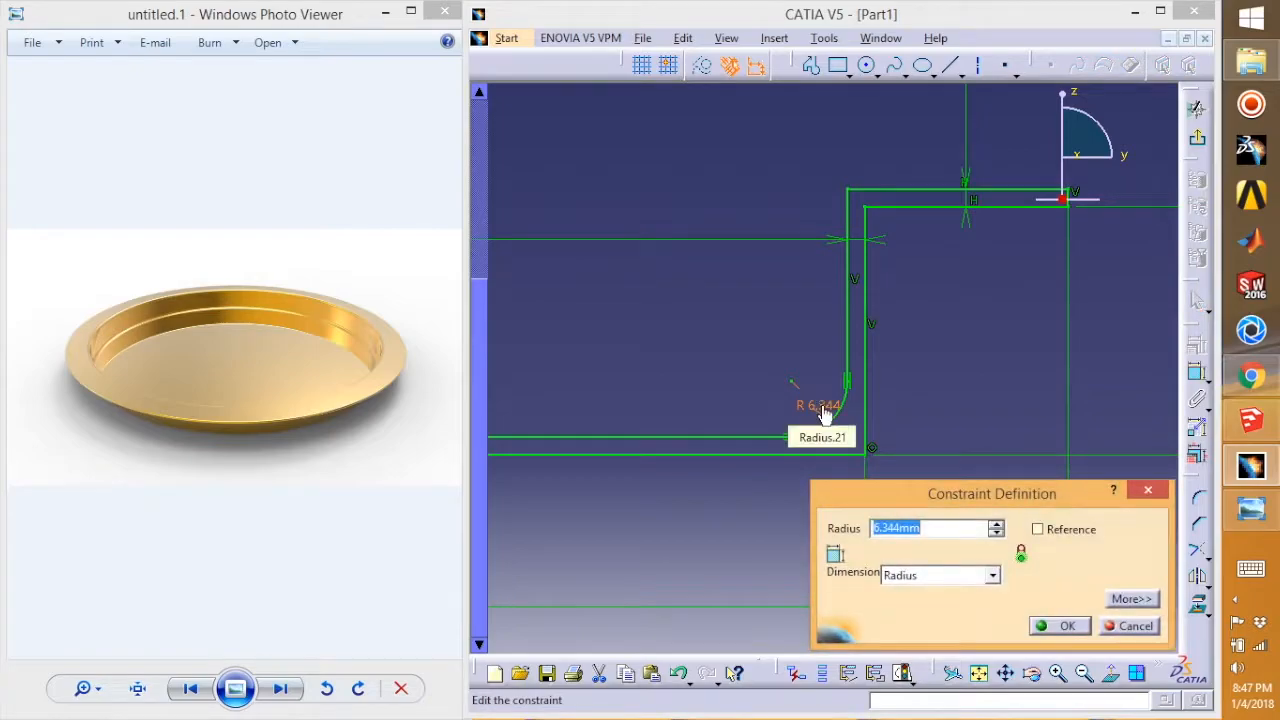
type("3")
key("Return")
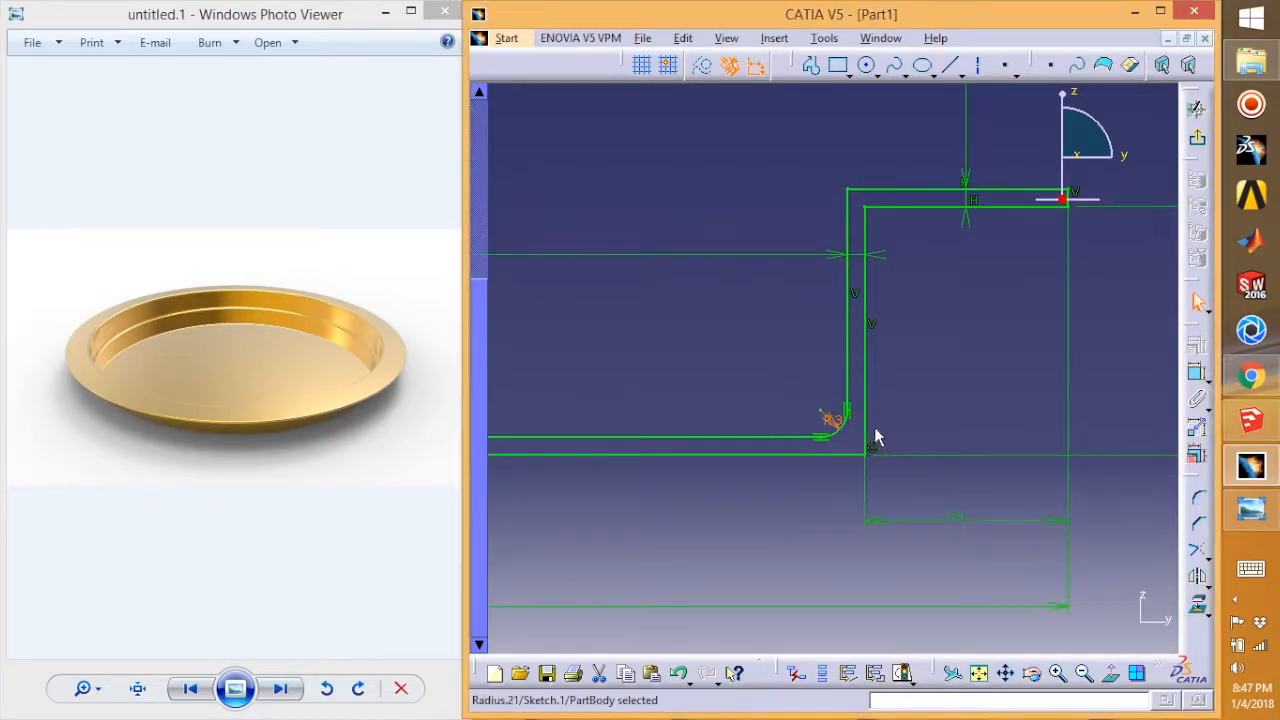
Step: Round the outer corner between the base's bottom line and the outer wall line with a 3 mm radius
left_click(1197, 498)
left_click(863, 433)
left_click(848, 456)
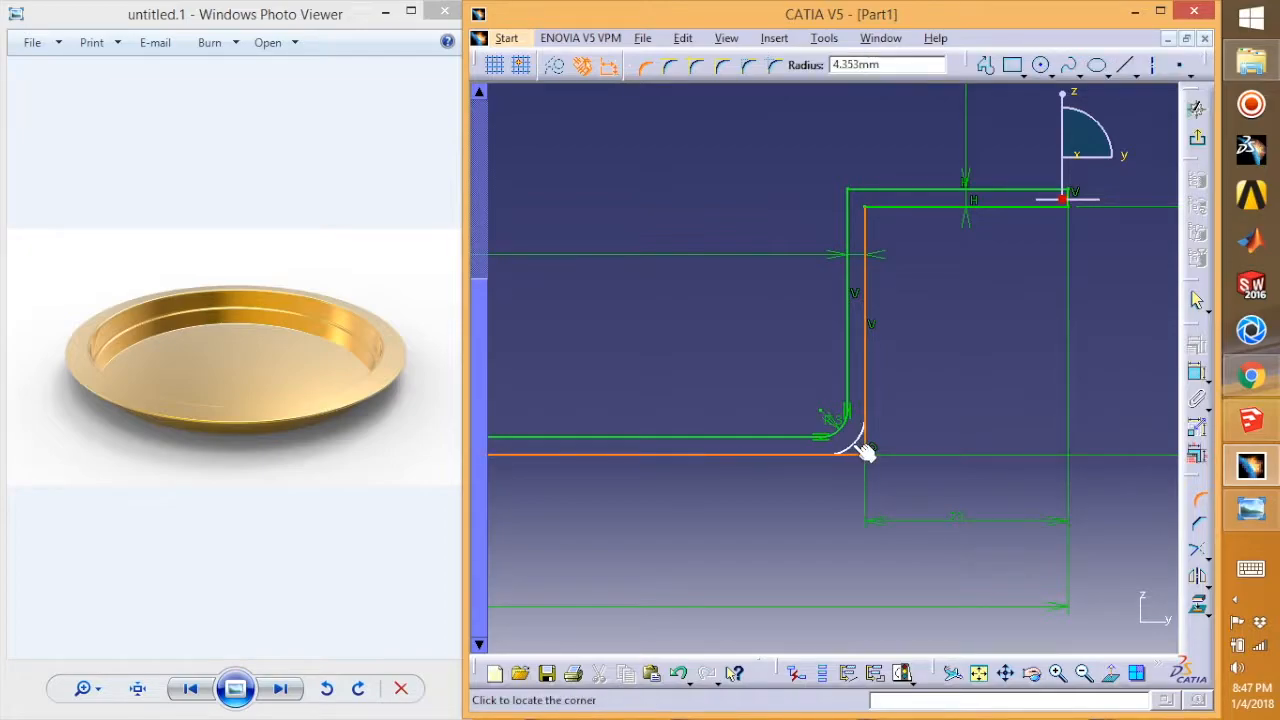
left_click(855, 446)
double_click(848, 436)
type("3")
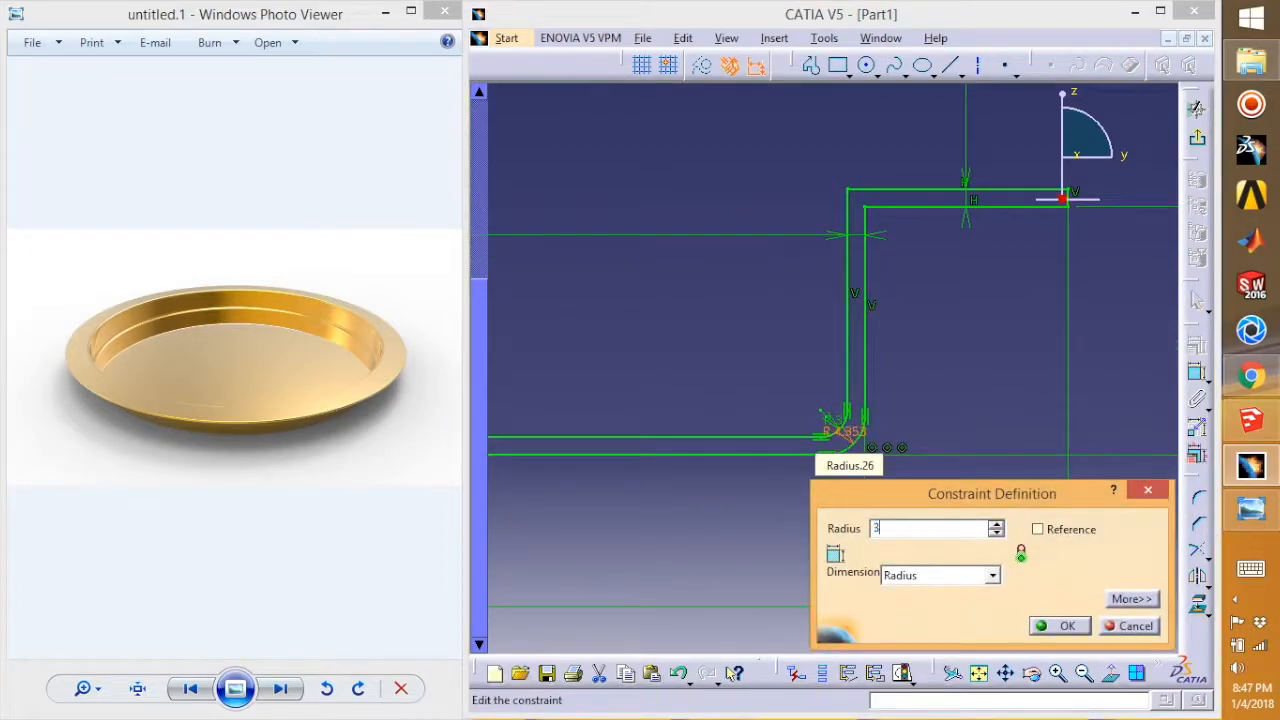
key("Return")
Step: Round the corner between the rim's top line and the inner wall line with a 3 mm radius
left_click(1198, 501)
left_click(1198, 503)
left_click(856, 191)
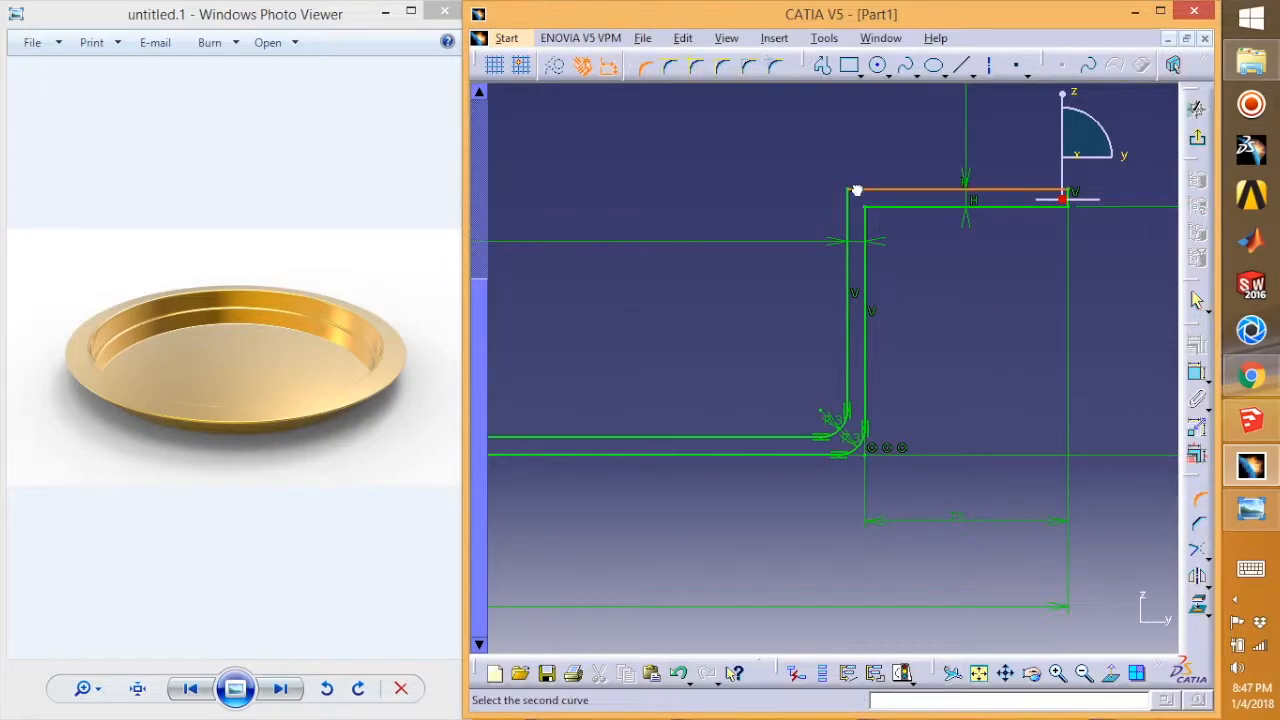
left_click(849, 203)
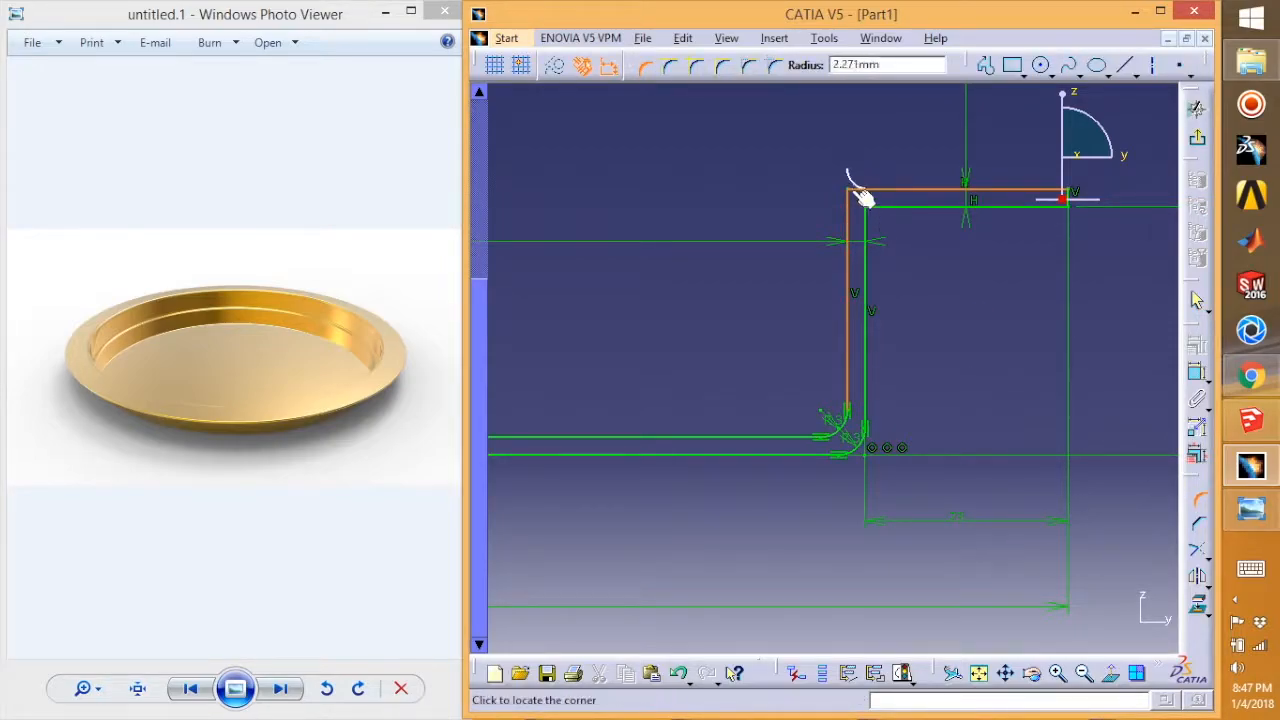
left_click(861, 207)
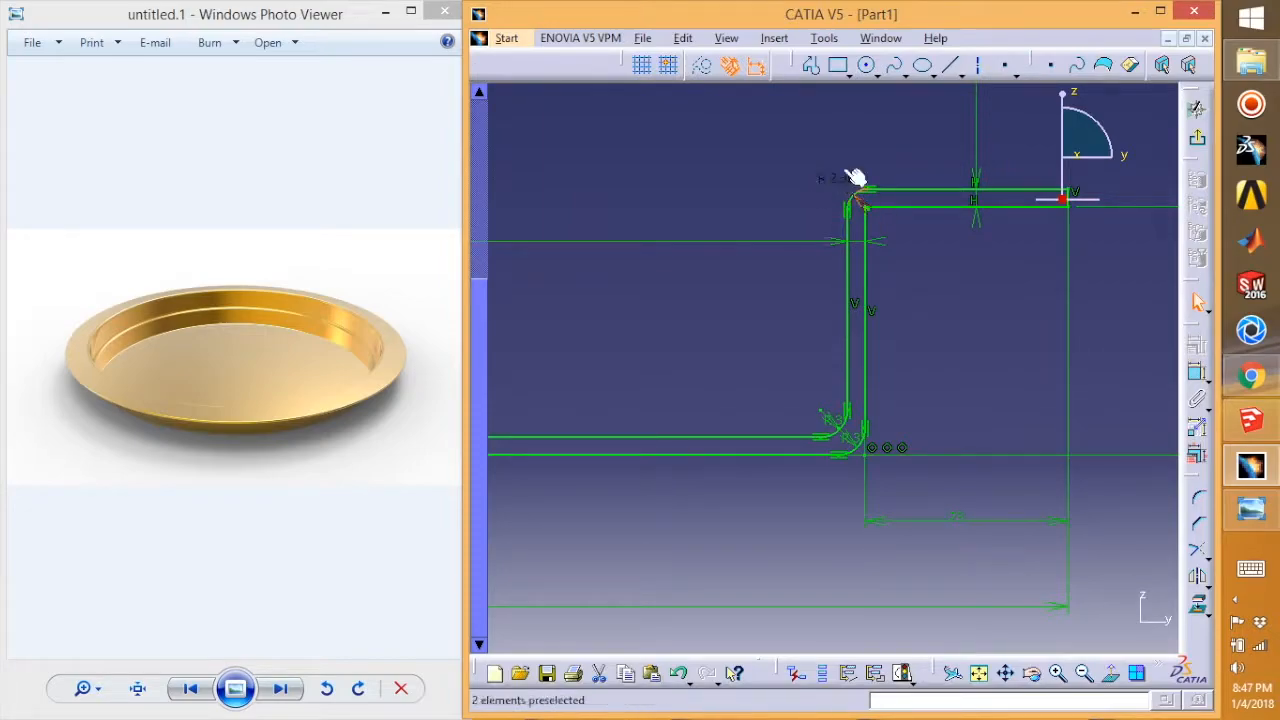
double_click(850, 180)
type("3")
key("Return")
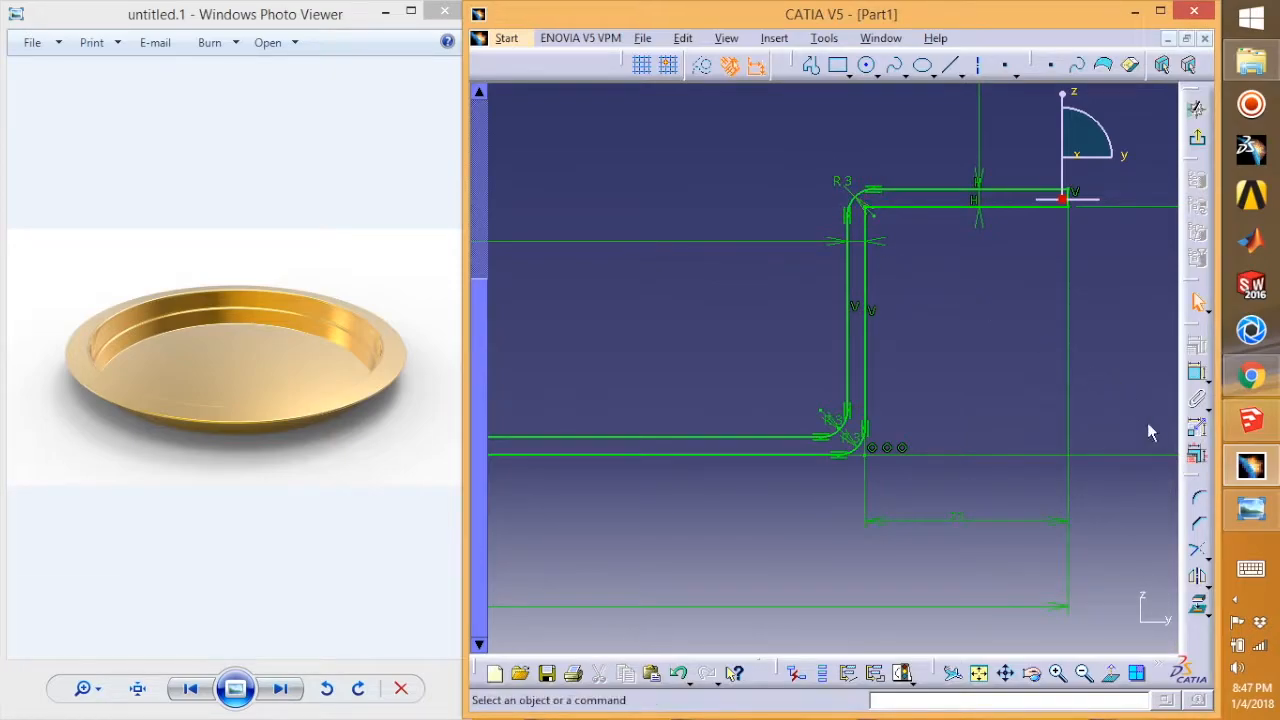
Step: Round the corner between the outer wall line and the rim's underside with a 3 mm radius
left_click(1198, 497)
left_click(867, 228)
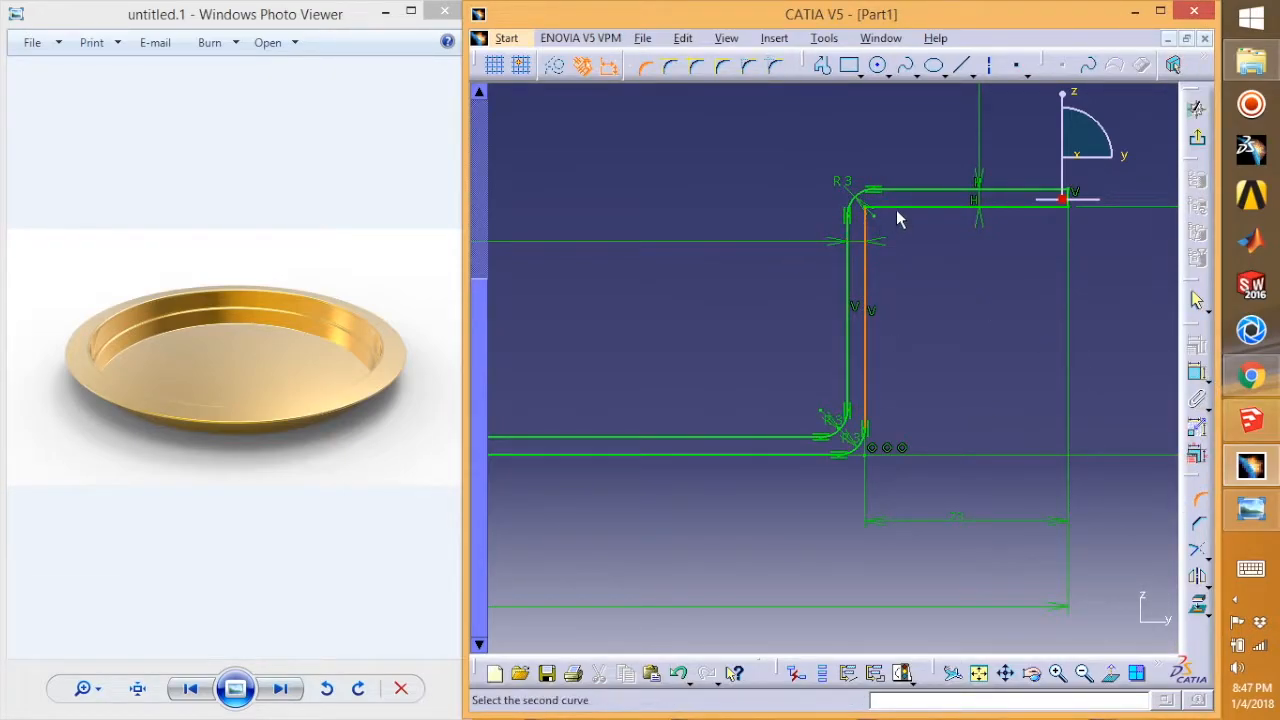
left_click(896, 207)
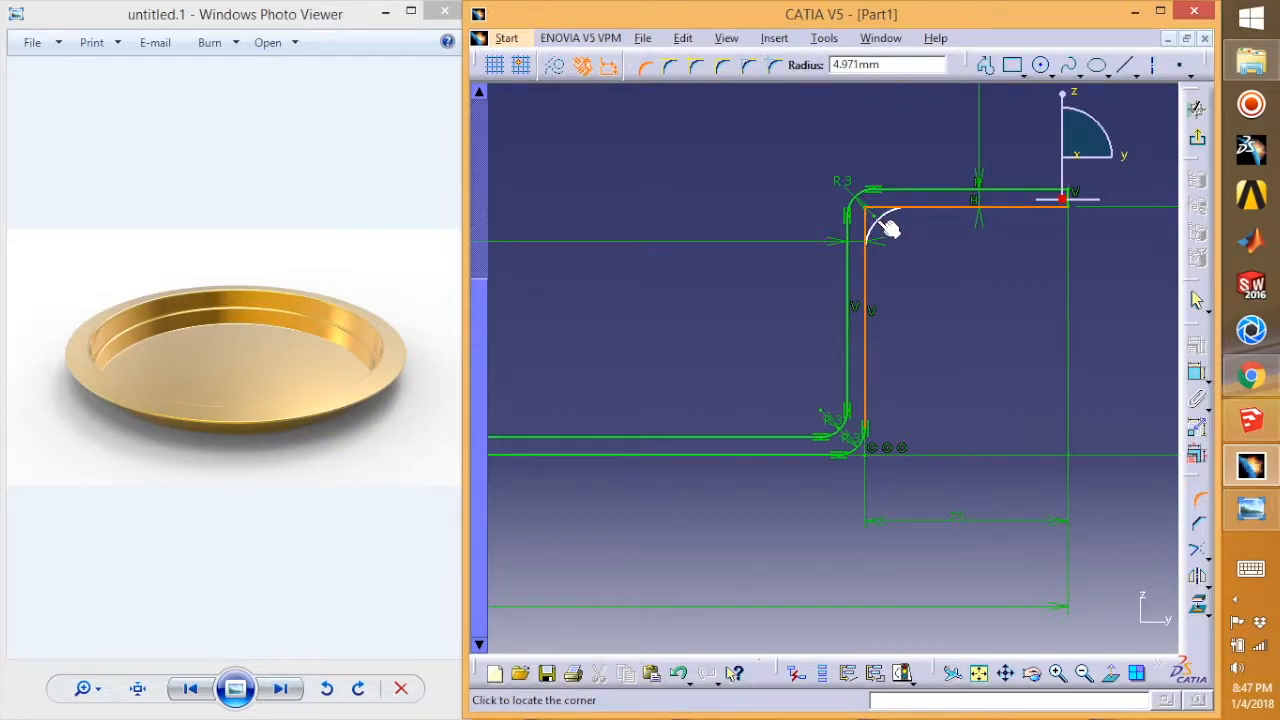
left_click(890, 229)
double_click(886, 224)
type("3")
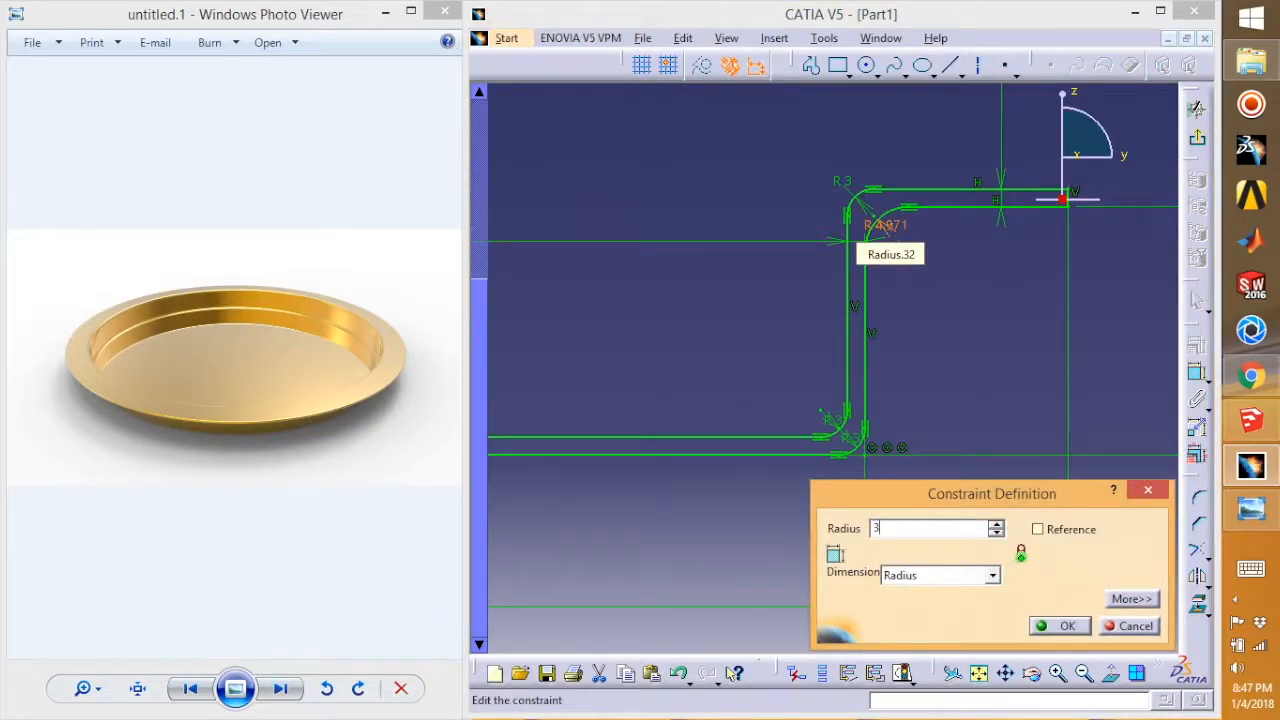
key("Return")
Step: Exit the sketch and revolve the profile 360 degrees around the sketch's vertical axis with the Shaft command
middle_click_drag(968, 337, 1000, 506)
middle_click_drag(776, 521, 895, 513)
middle_click_drag(722, 510, 842, 498)
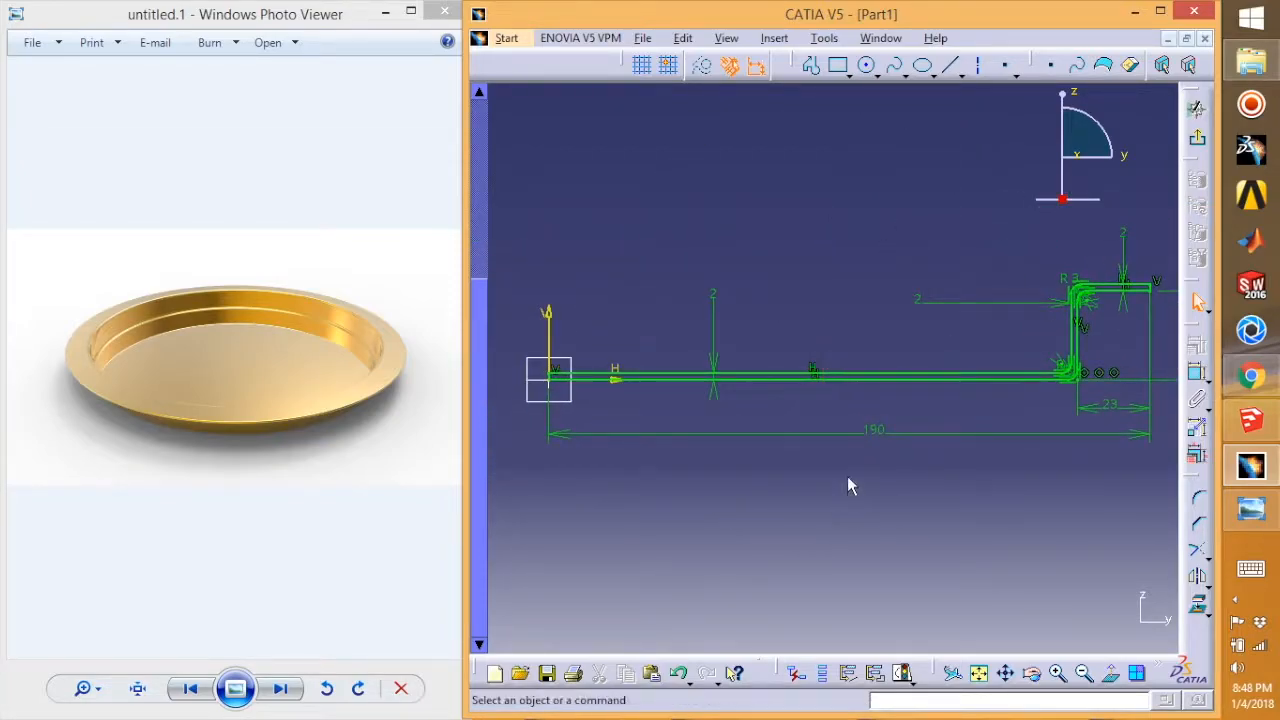
left_click(1198, 143)
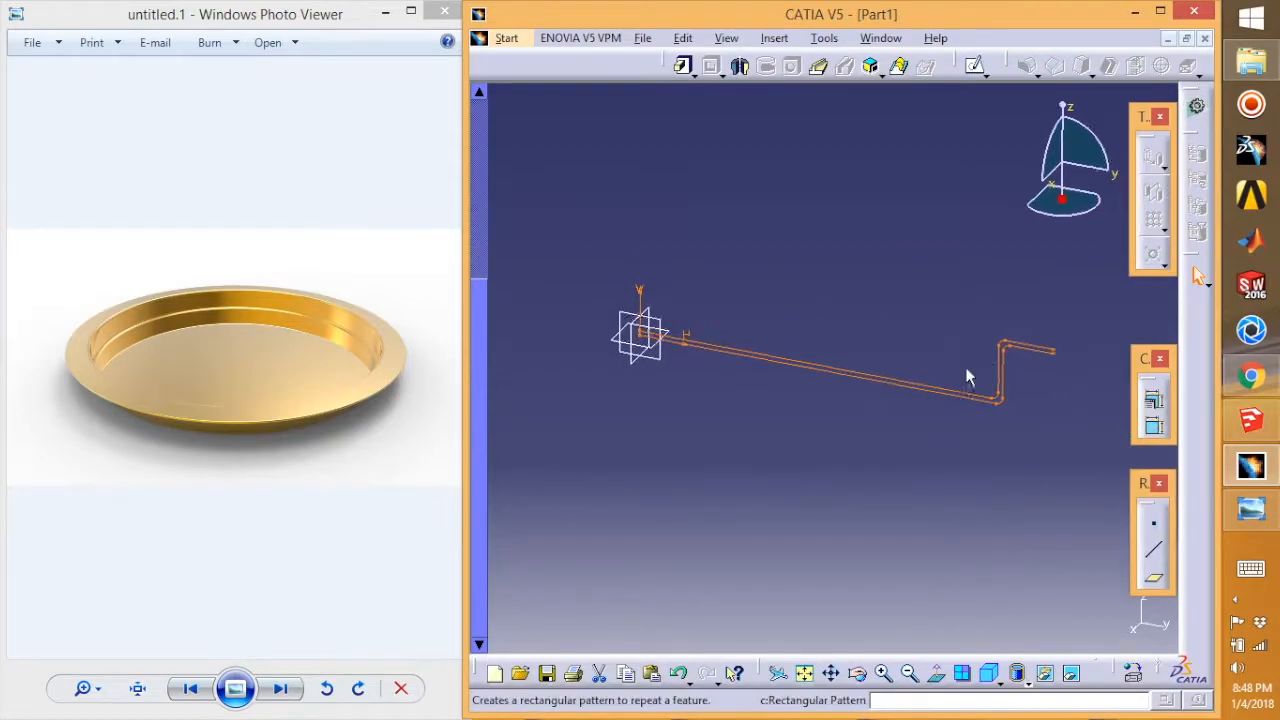
left_click(741, 67)
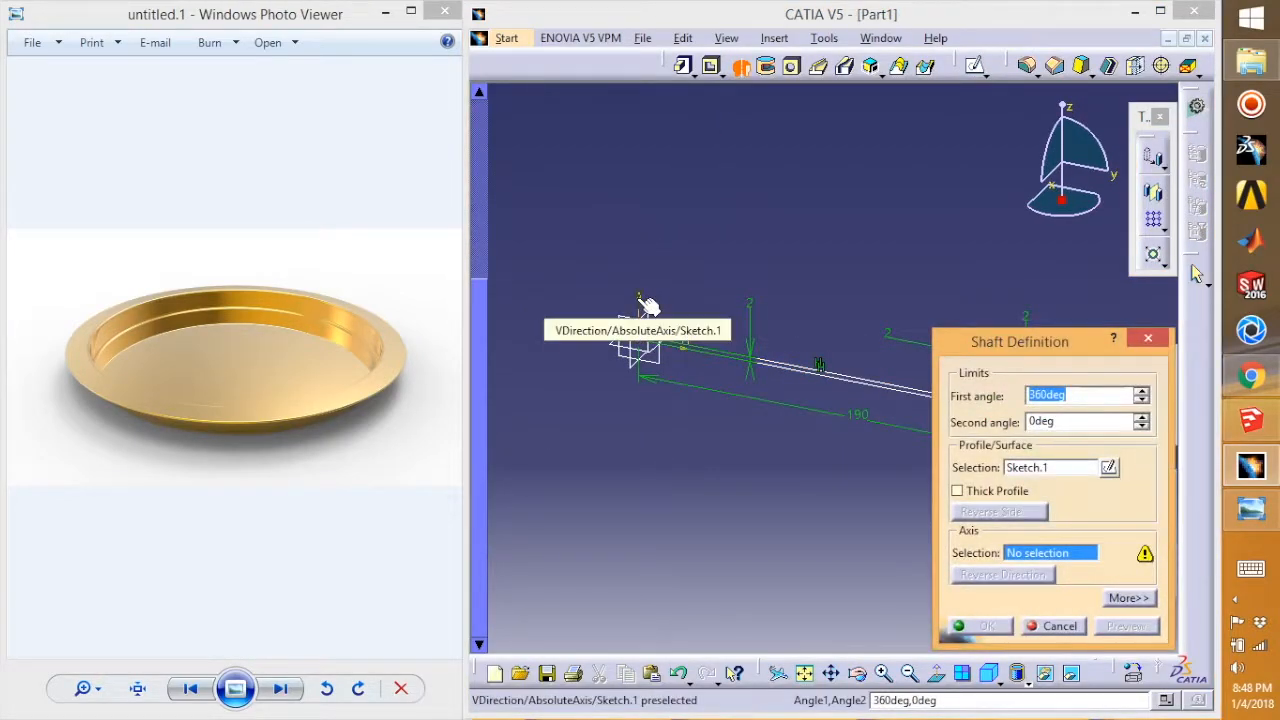
left_click(648, 305)
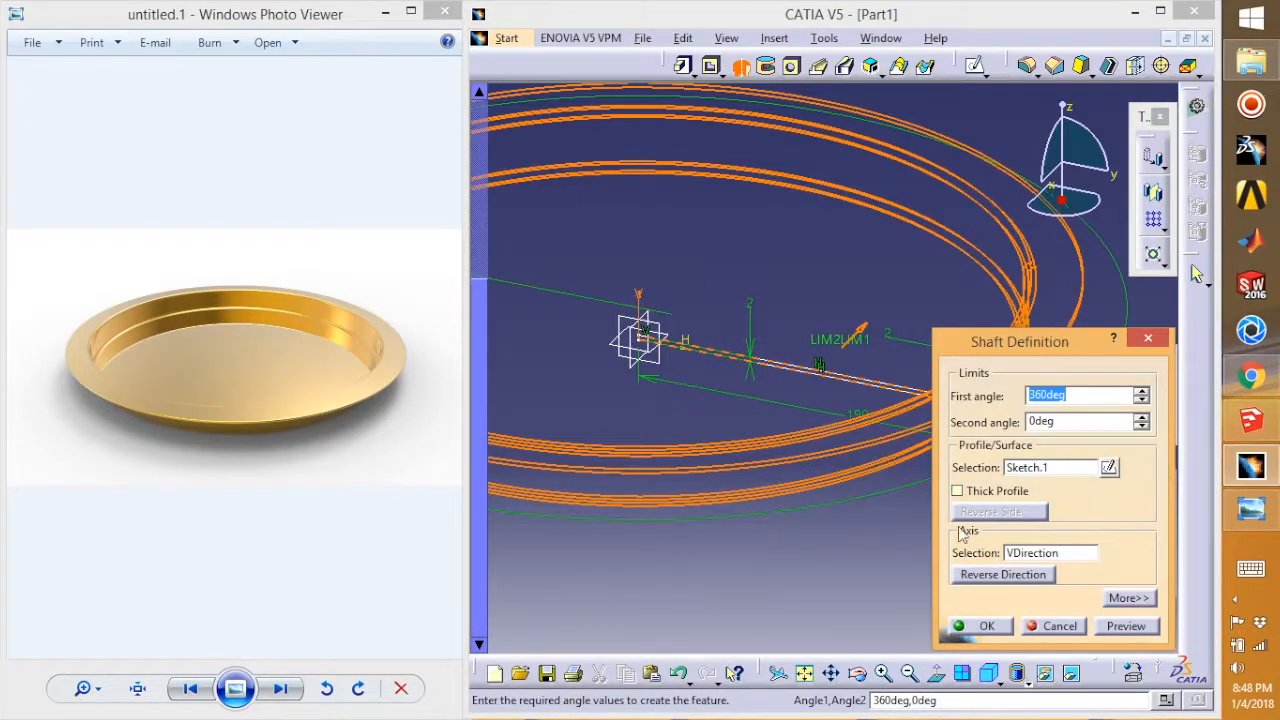
left_click(978, 628)
Step: Inspect the revolved tray from several angles and compare its shape with the reference photo
middle_click_drag(772, 575, 884, 623)
mouse_move(866, 557)
middle_mouse_down()
mouse_move(806, 580)
mouse_move(849, 547)
middle_mouse_up()
middle_click_drag(780, 587, 640, 531)
middle_click_drag(703, 568, 811, 491)
middle_click_drag(997, 549, 800, 505)
middle_click_drag(660, 486, 669, 563)
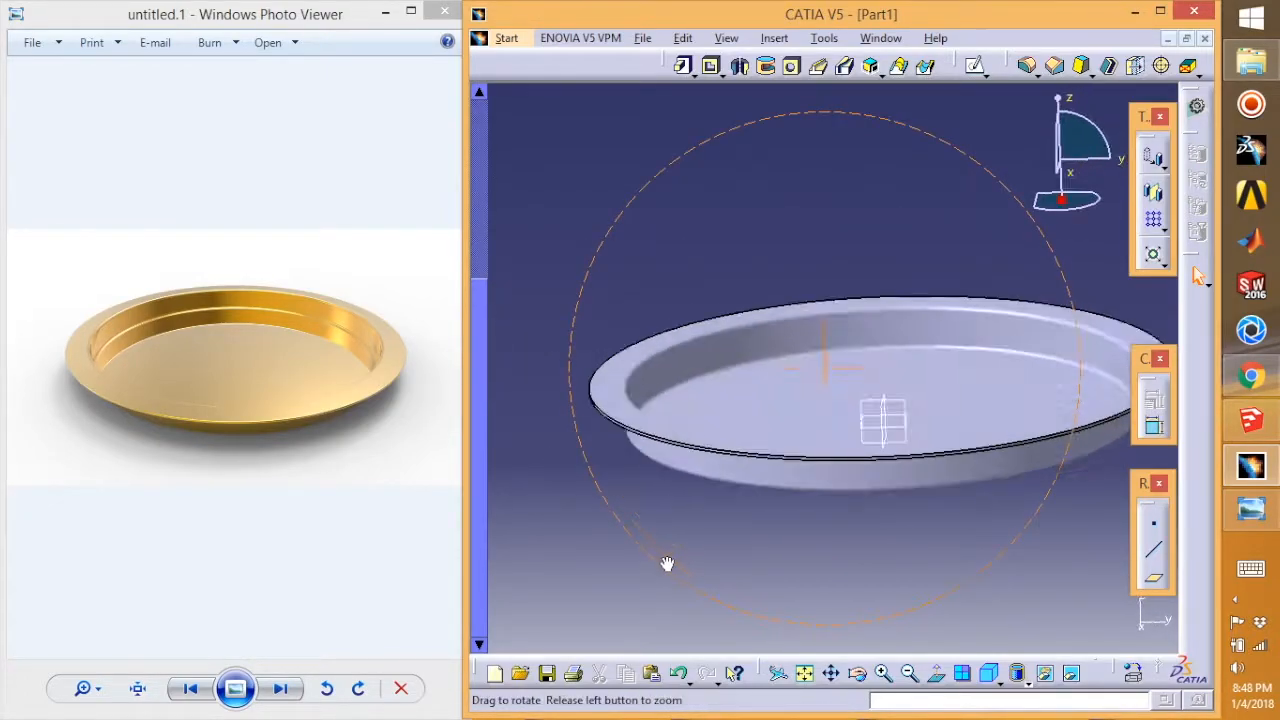
middle_click_drag(946, 546, 806, 480)
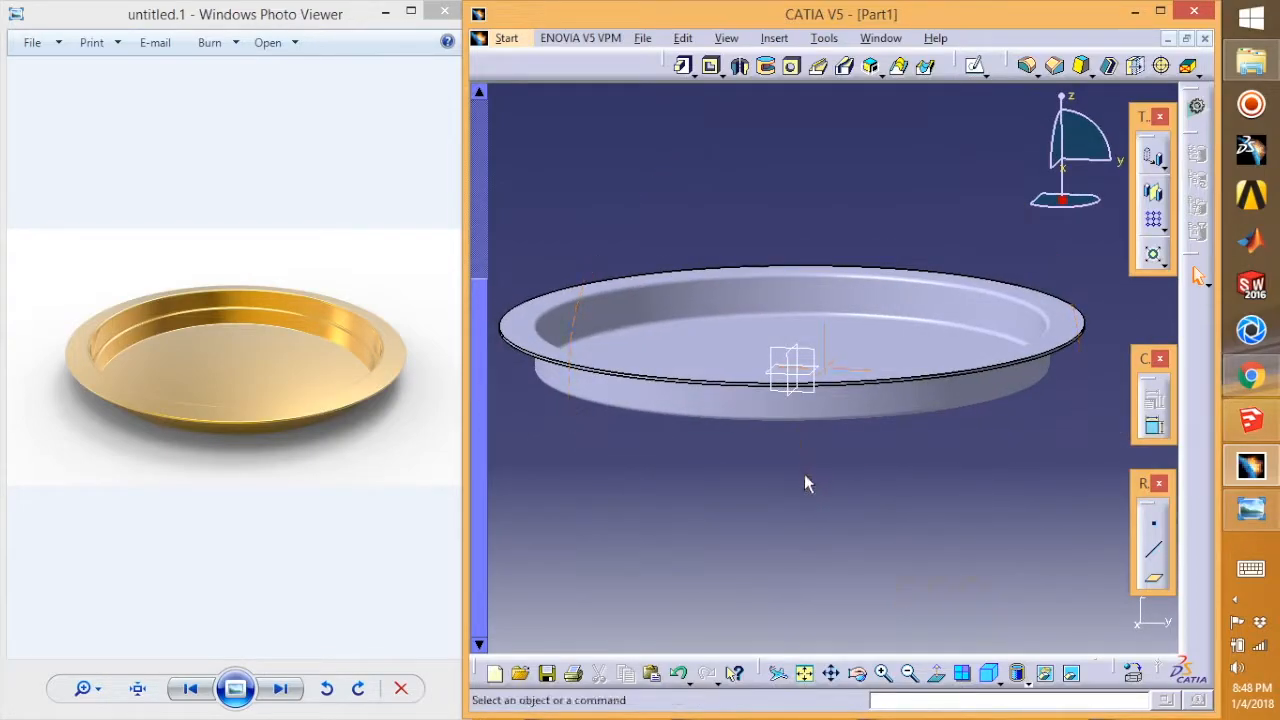
Step: Fillet the upper and lower outer edges of the rim with a 1 mm radius
left_click(1027, 65)
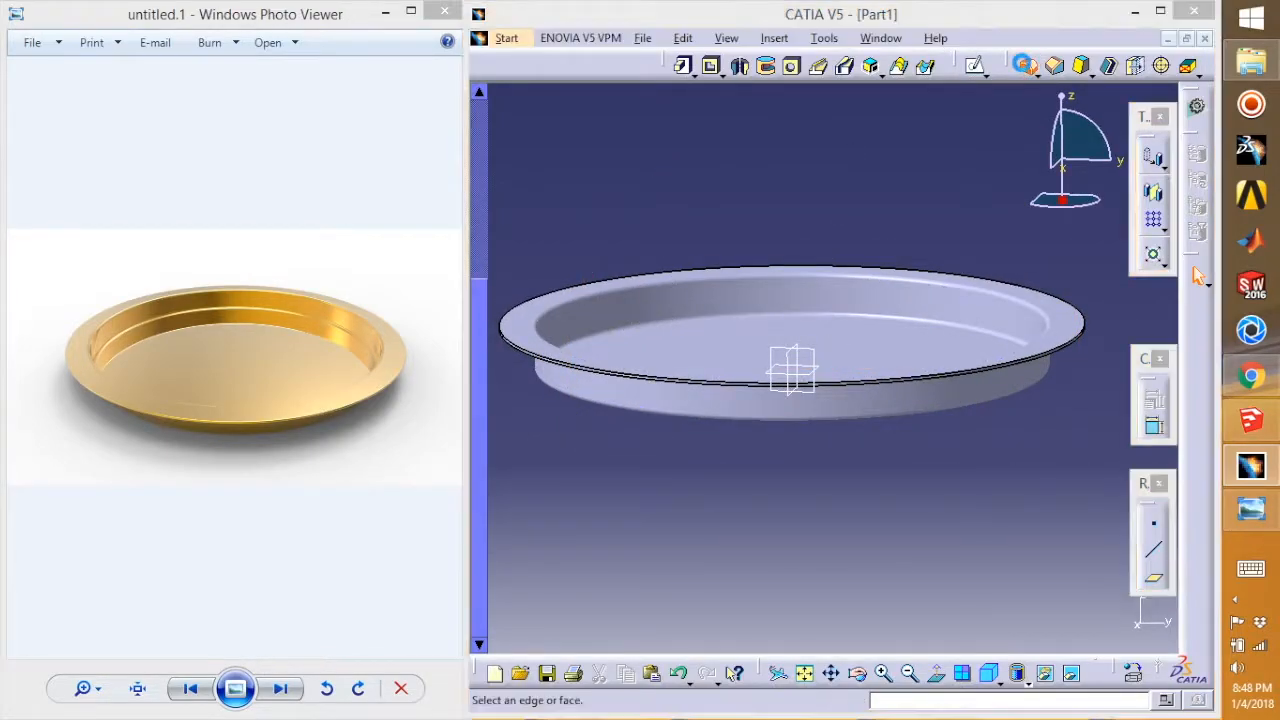
left_click(858, 385)
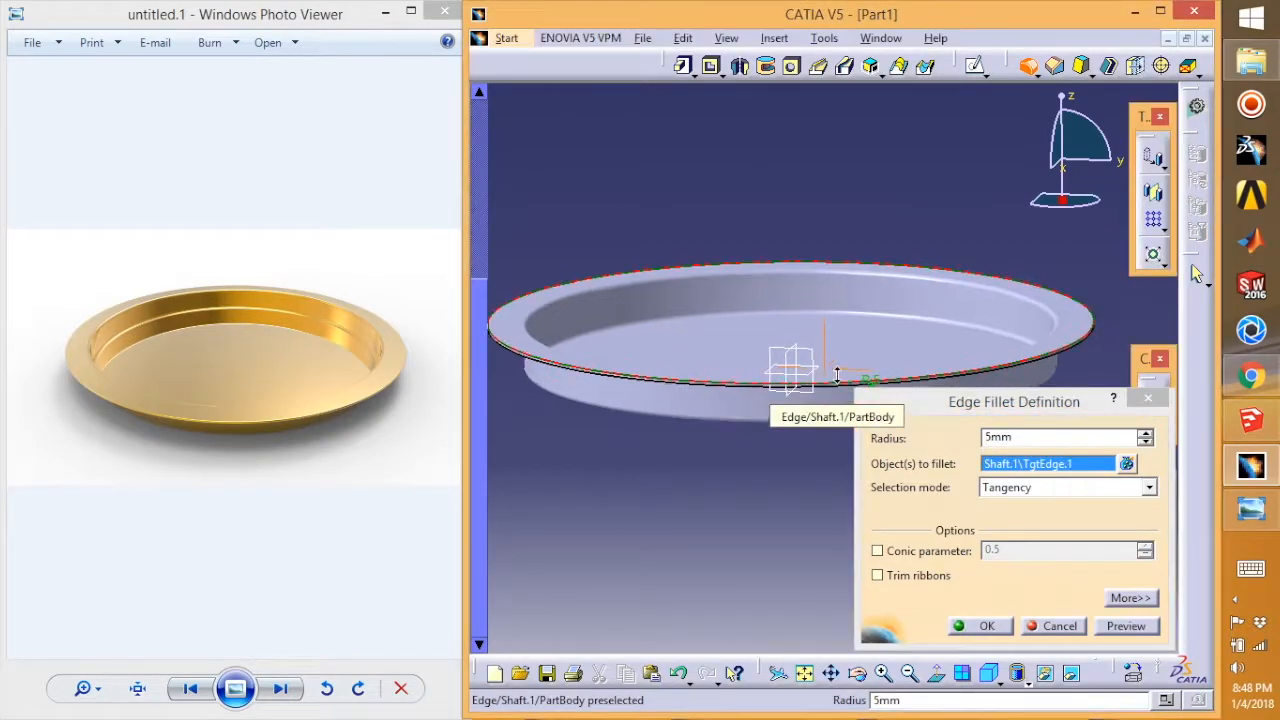
middle_click_drag(841, 385, 870, 290)
left_click(805, 410)
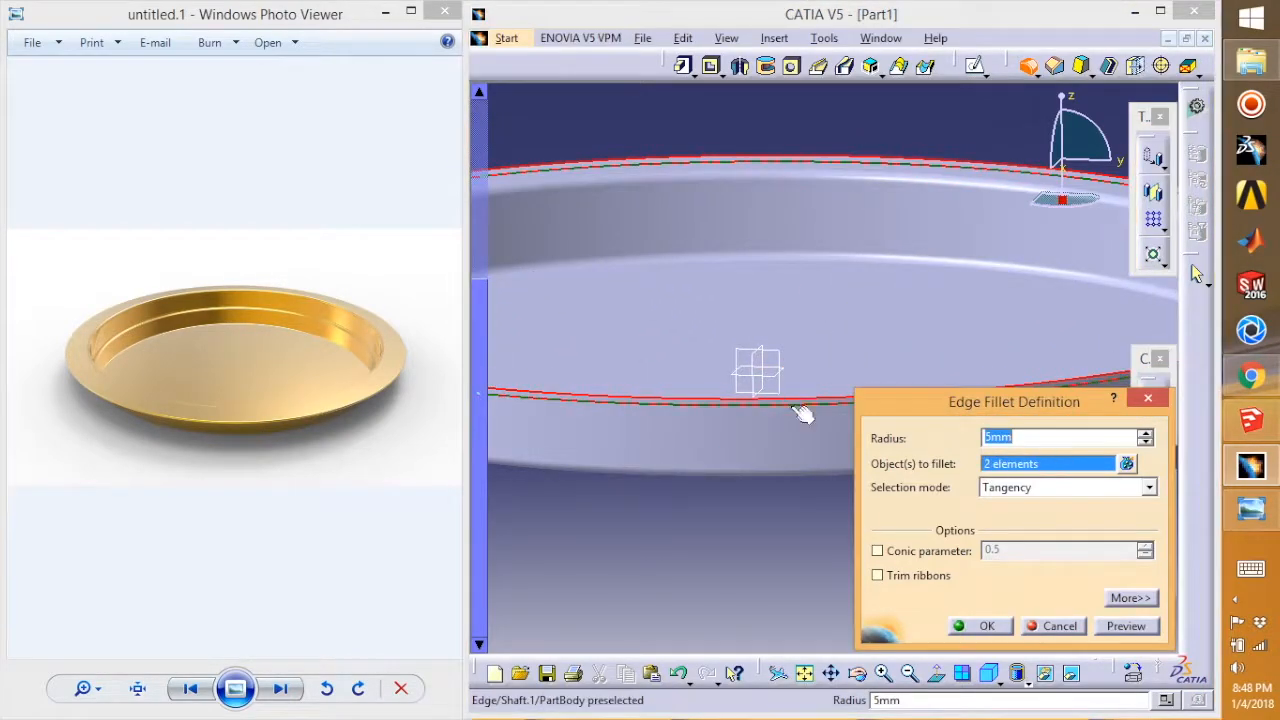
type("1")
left_click(1124, 626)
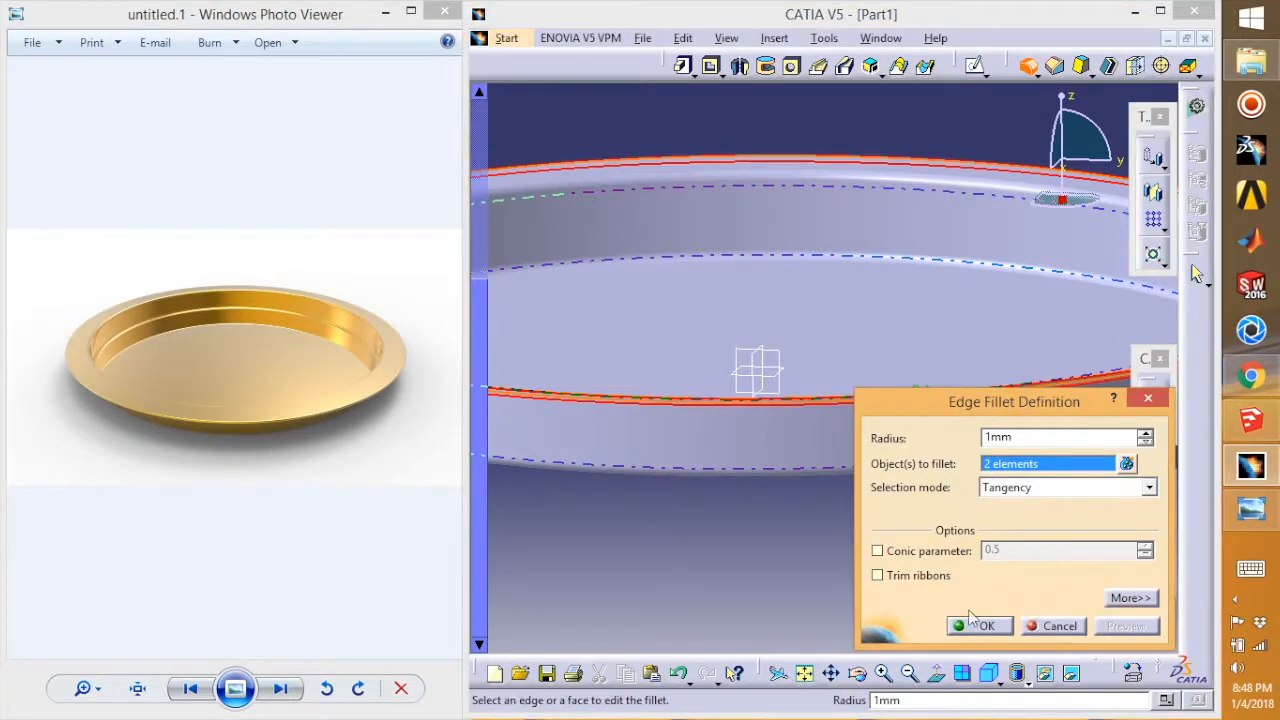
left_click(977, 627)
Step: Hide the reference planes at the centre of the tray
middle_click_drag(887, 564, 846, 584)
left_click(988, 673)
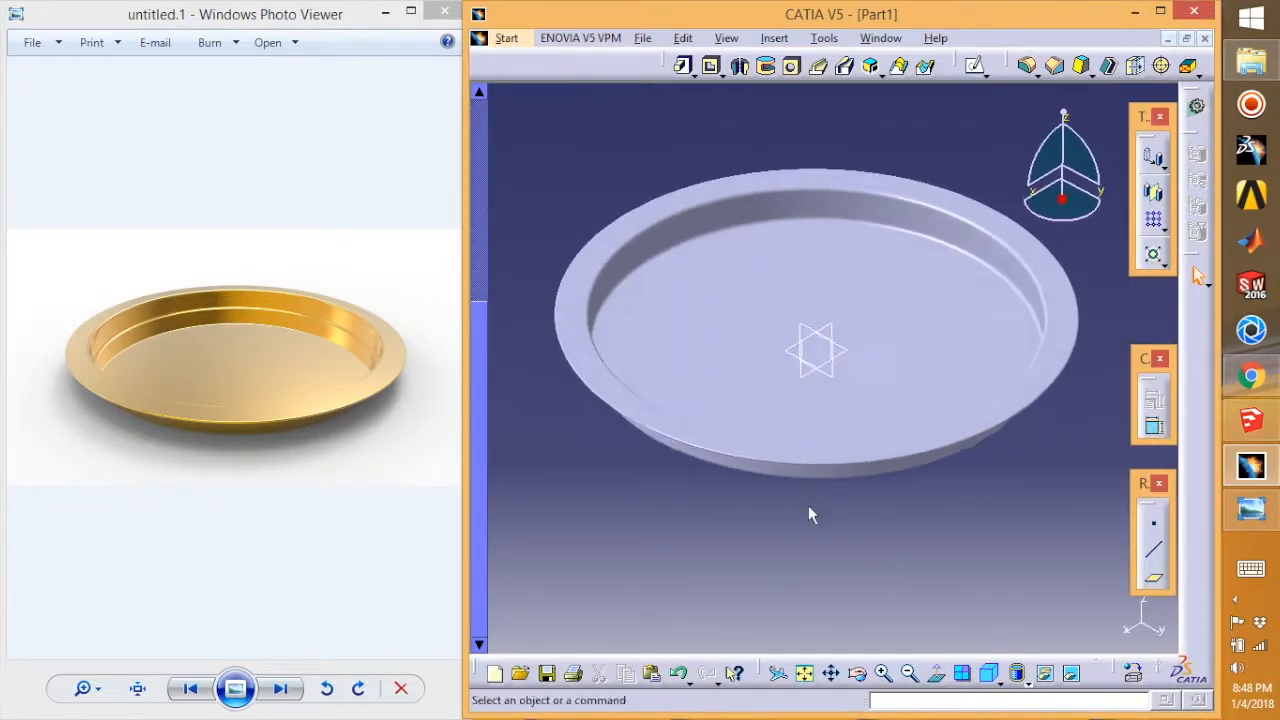
middle_click_drag(843, 543, 874, 486)
left_click_drag(908, 592, 746, 266)
right_click(826, 335)
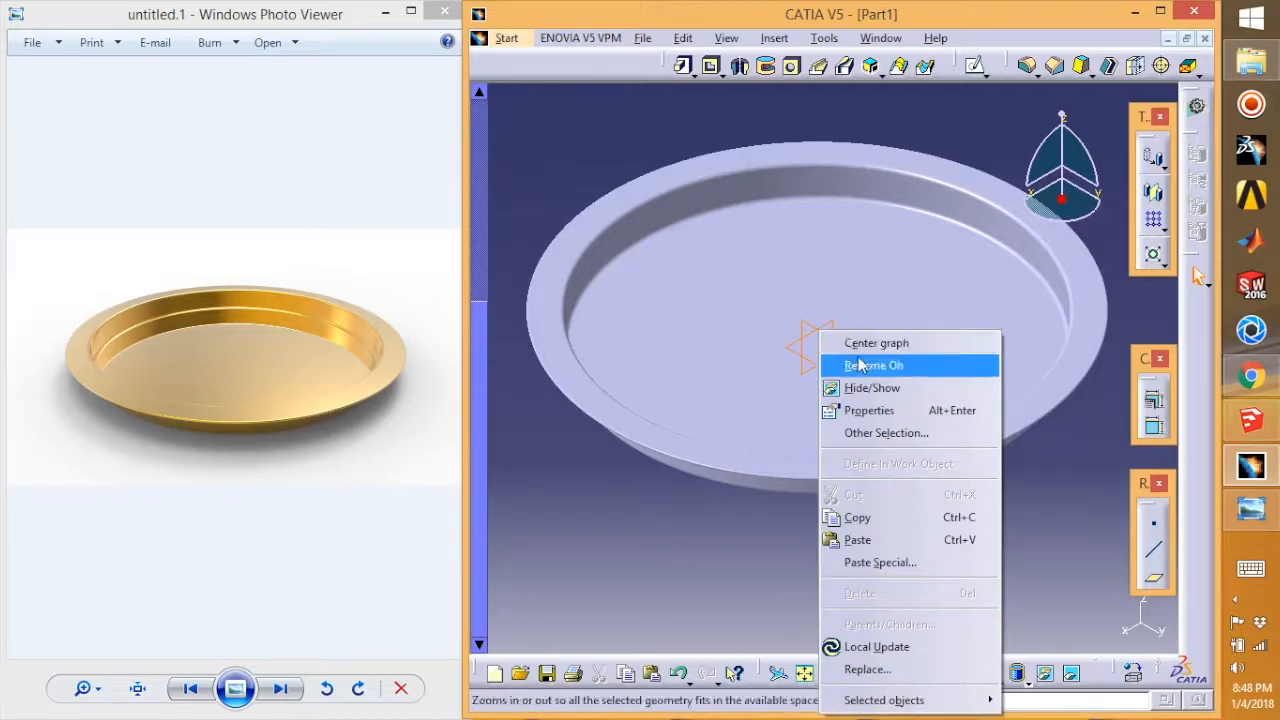
left_click(872, 385)
middle_click_drag(764, 571, 818, 516)
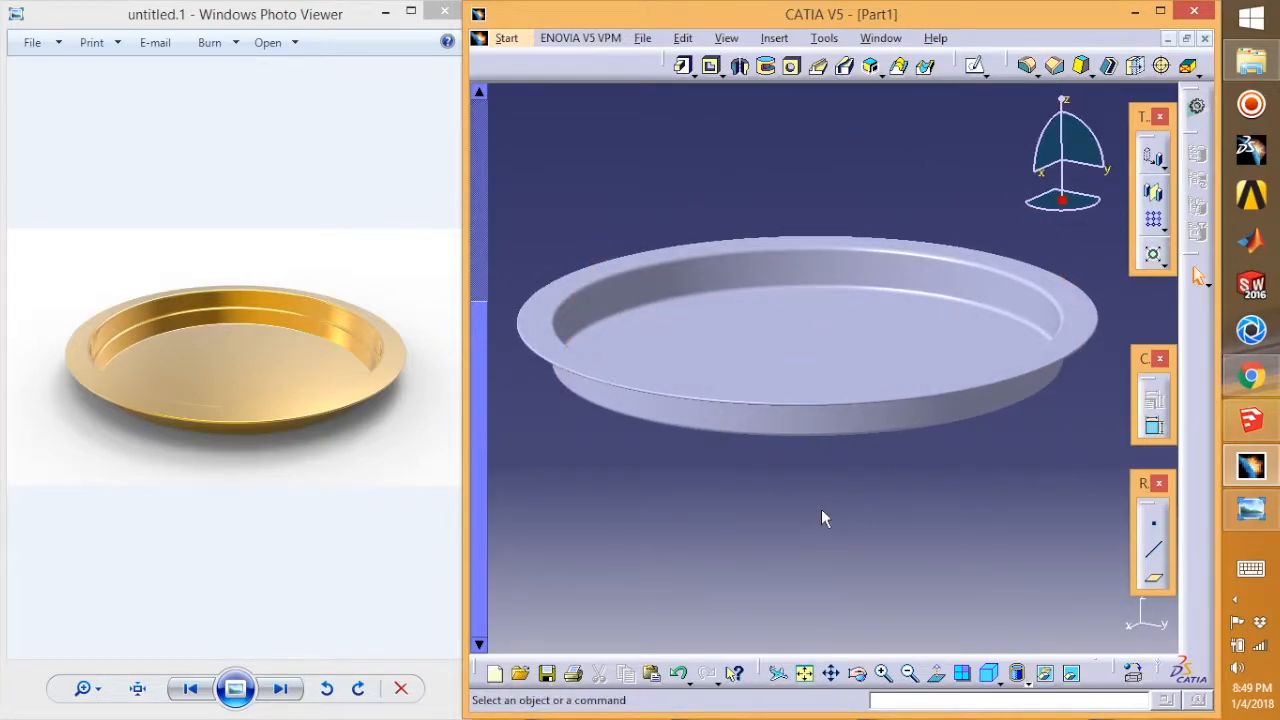
middle_click_drag(988, 510, 1004, 522)
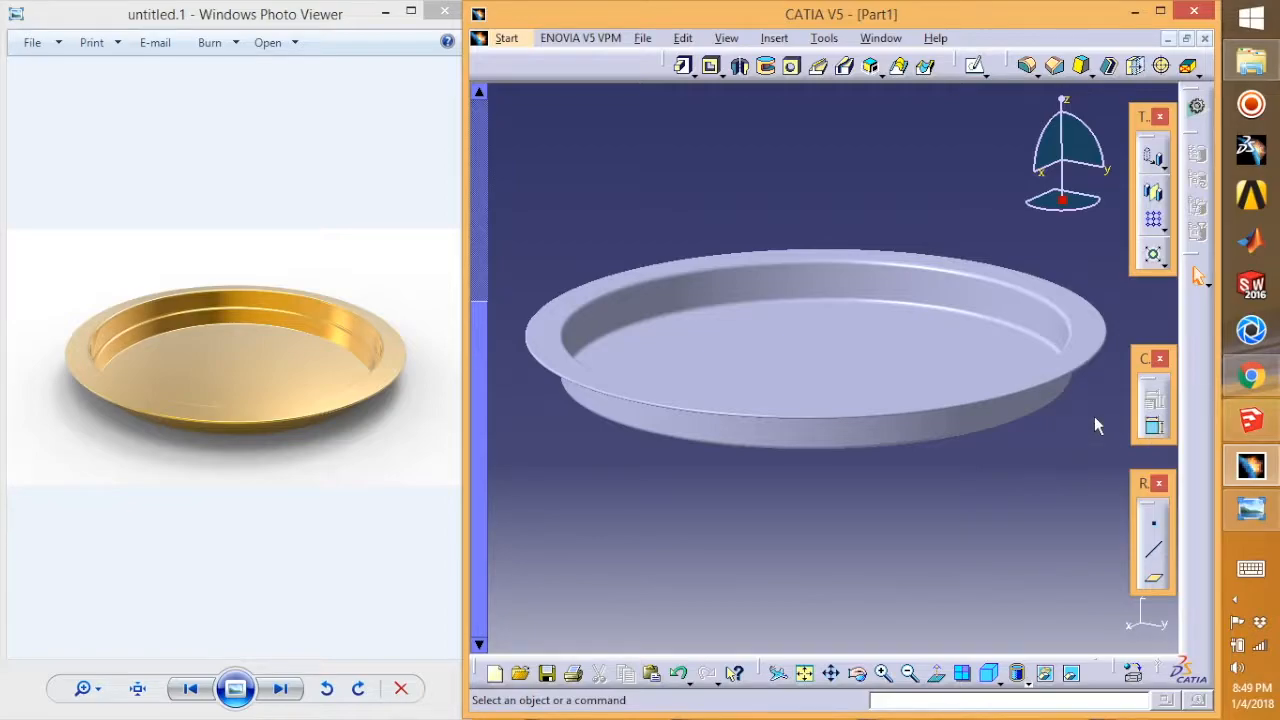
middle_click_drag(1100, 380, 1099, 412)
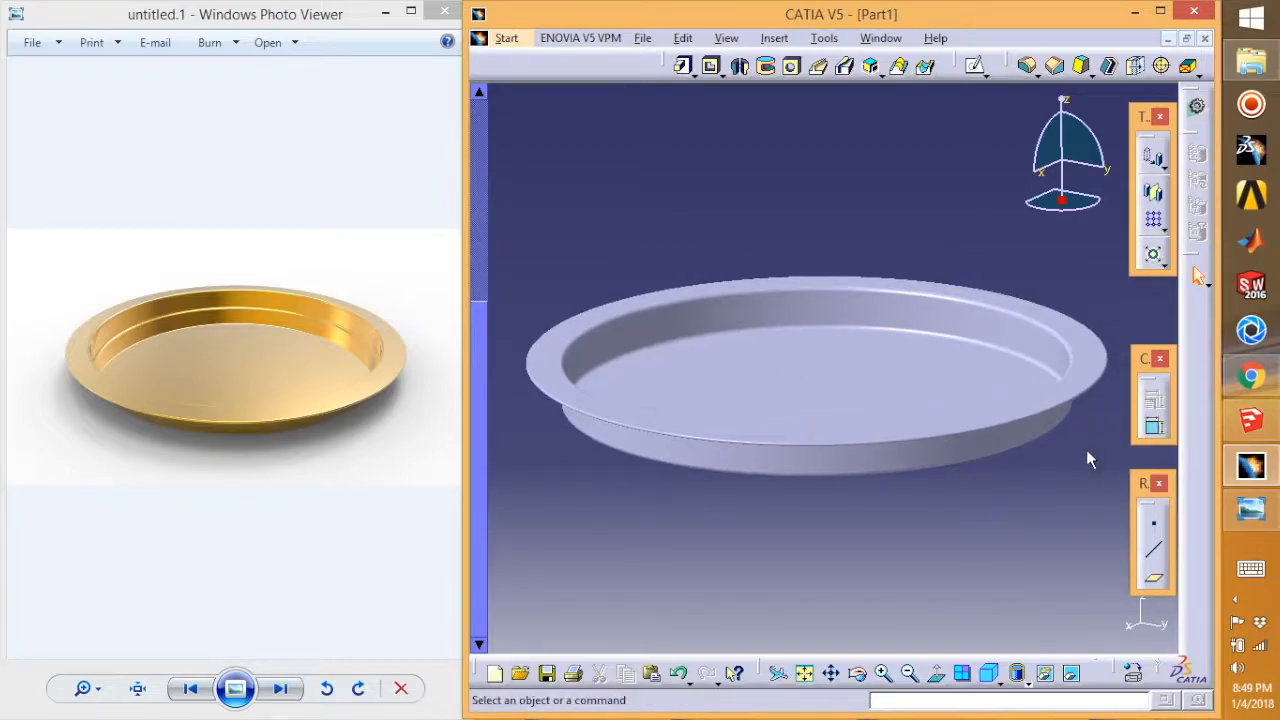
left_click(1236, 601)
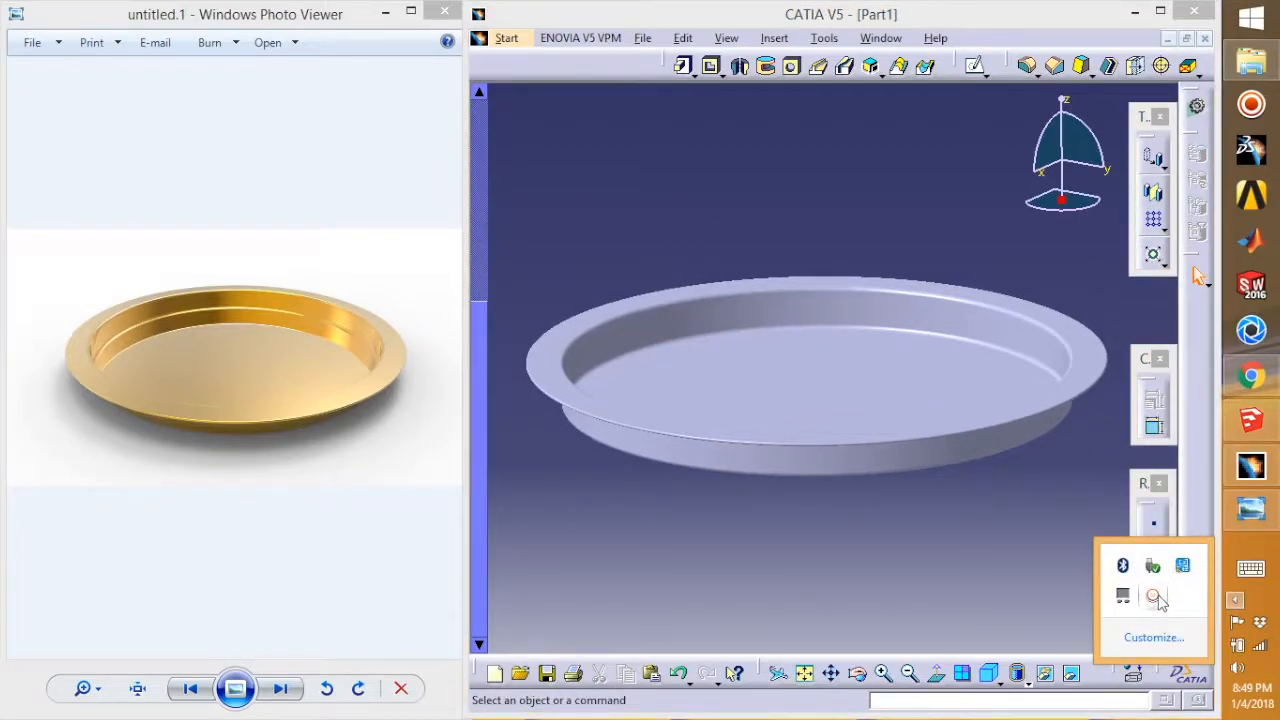
left_click(1155, 596)
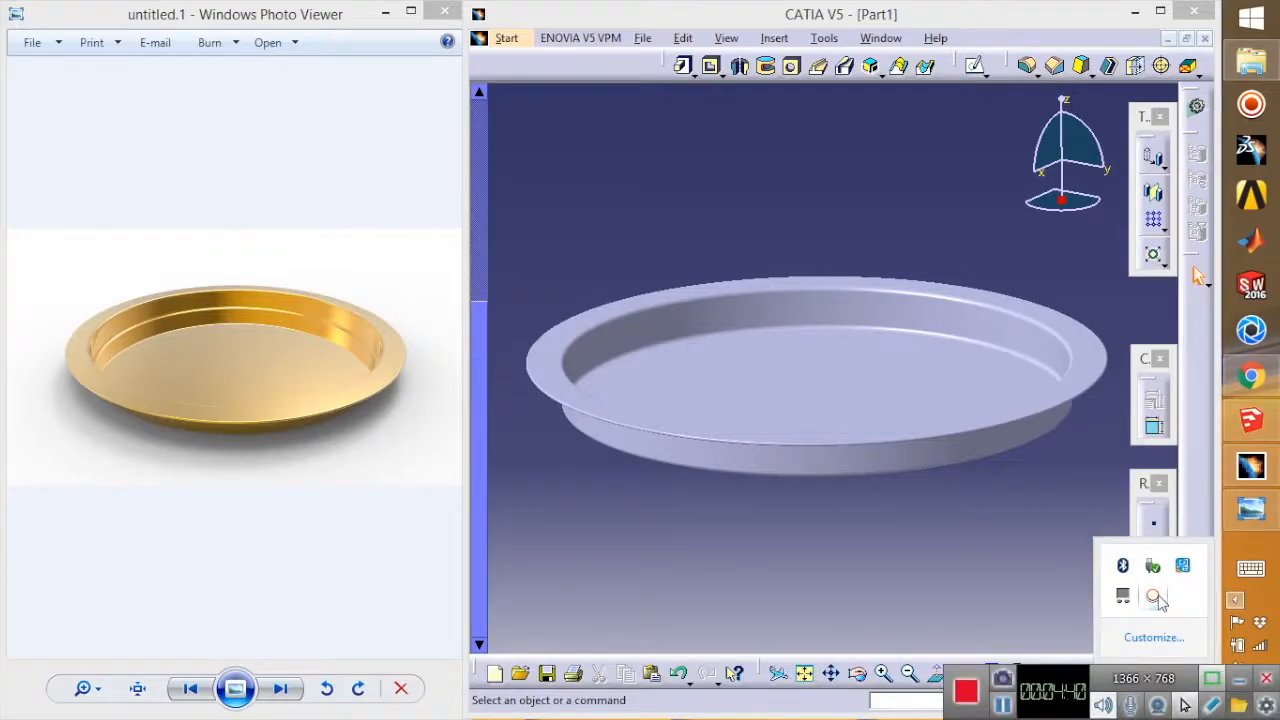